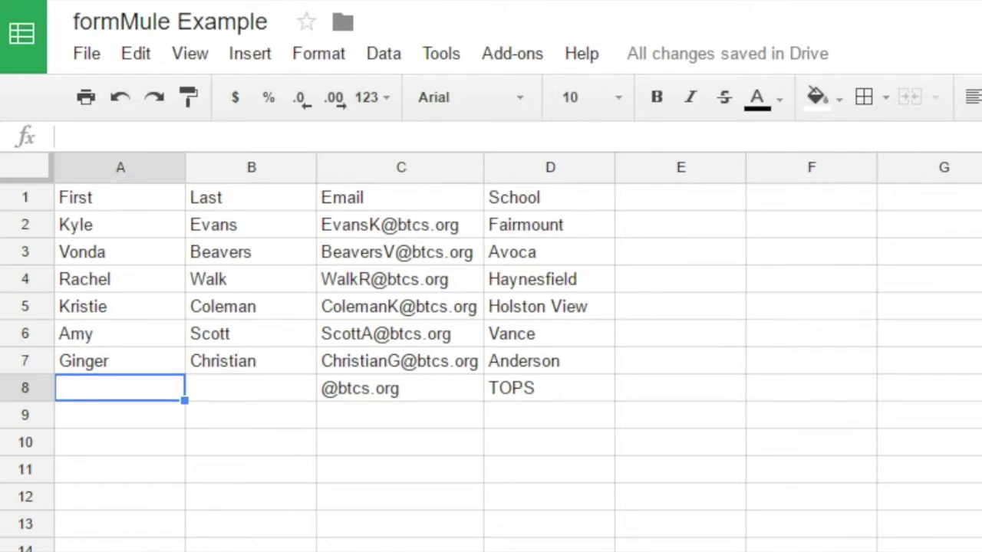
Enter the TOPS principal's first and last name in A8 and B8, then check C2's email formula.
text(jASON)
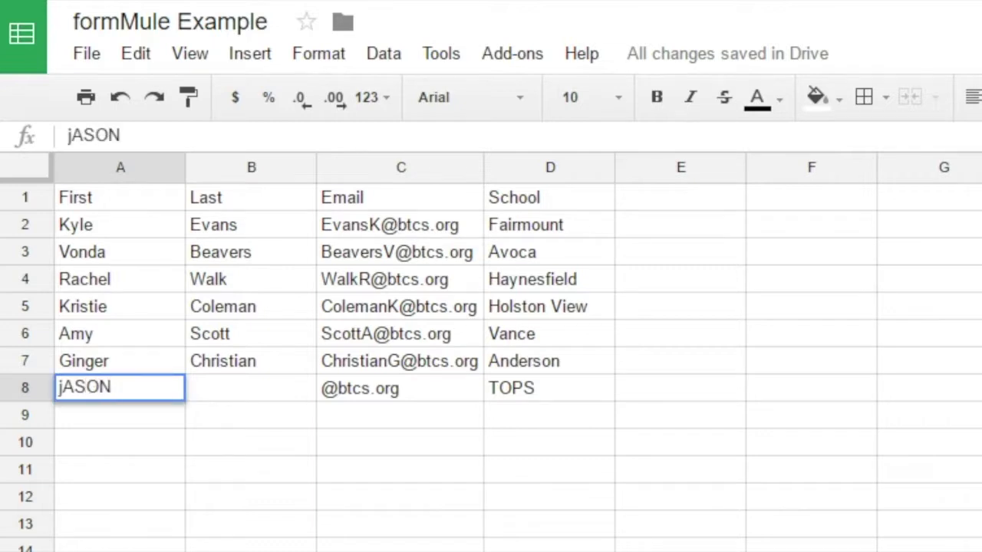
key(BackSpace)
key(BackSpace)
key(BackSpace)
key(BackSpace)
key(BackSpace)
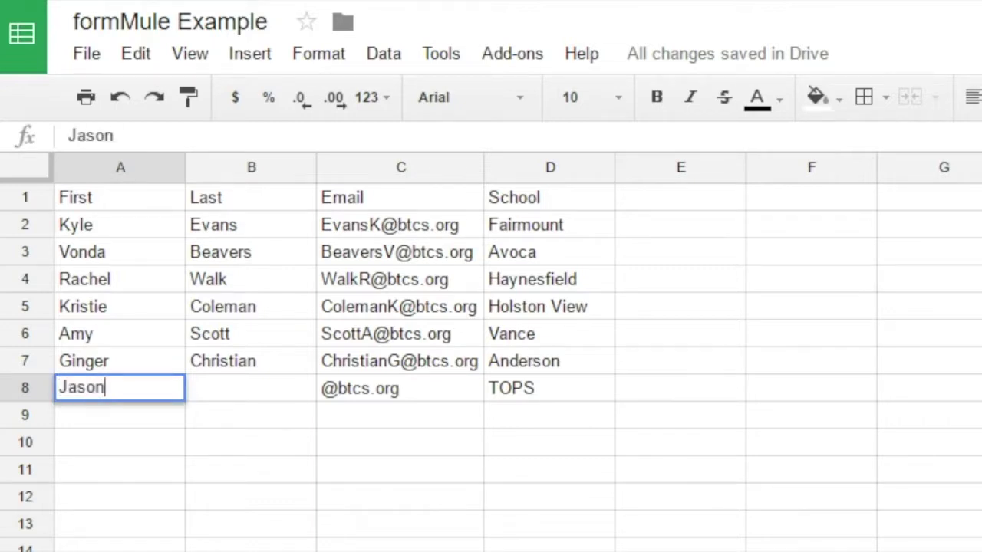
key(Tab)
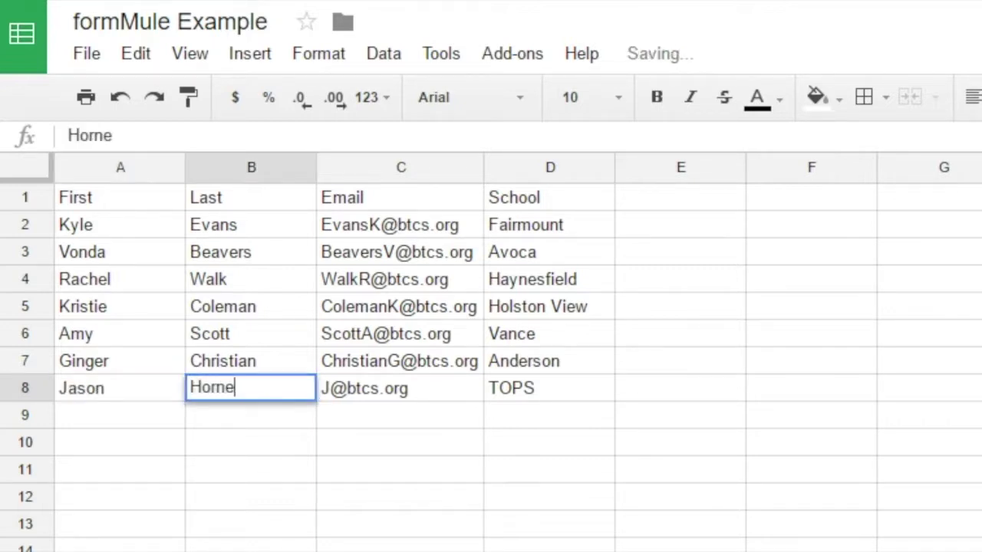
key(Tab)
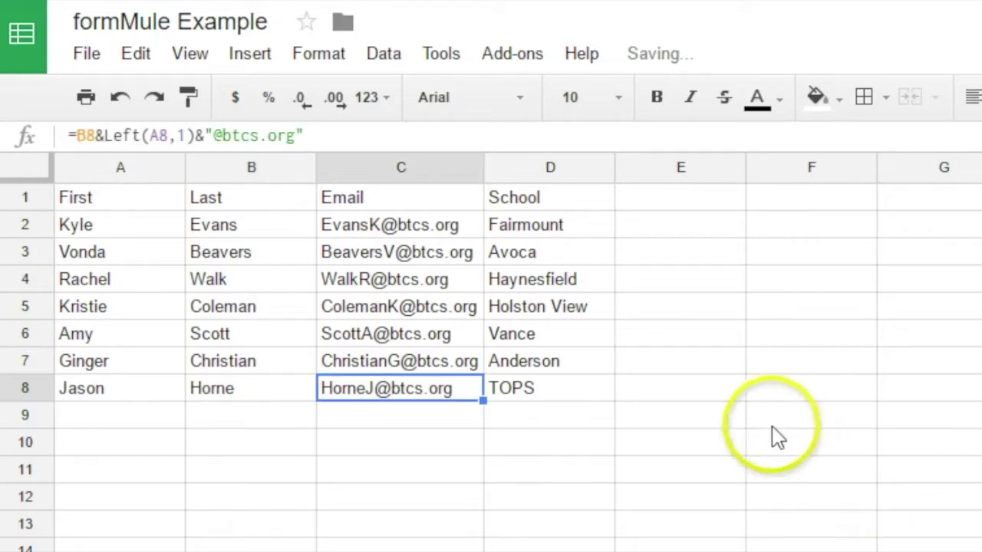
click(719, 398)
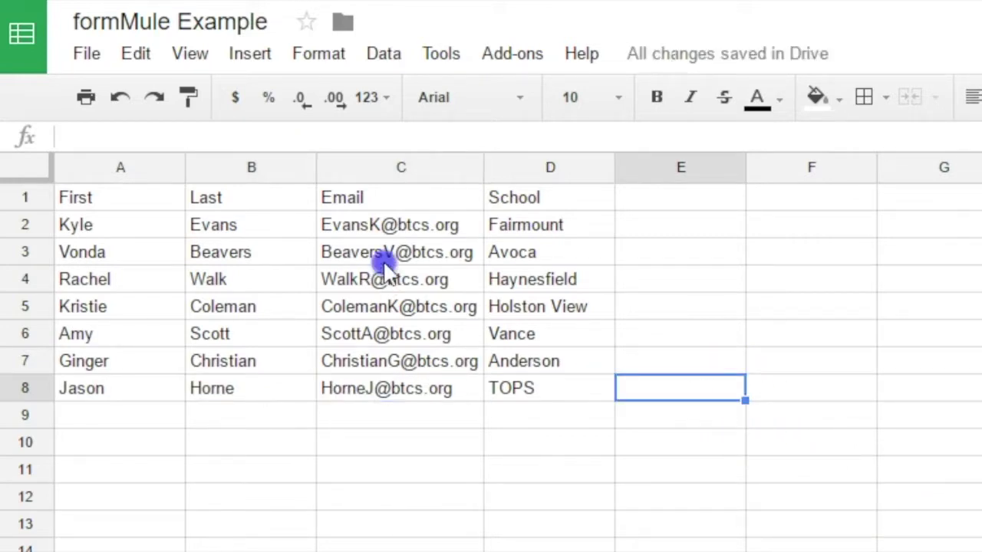
click(391, 220)
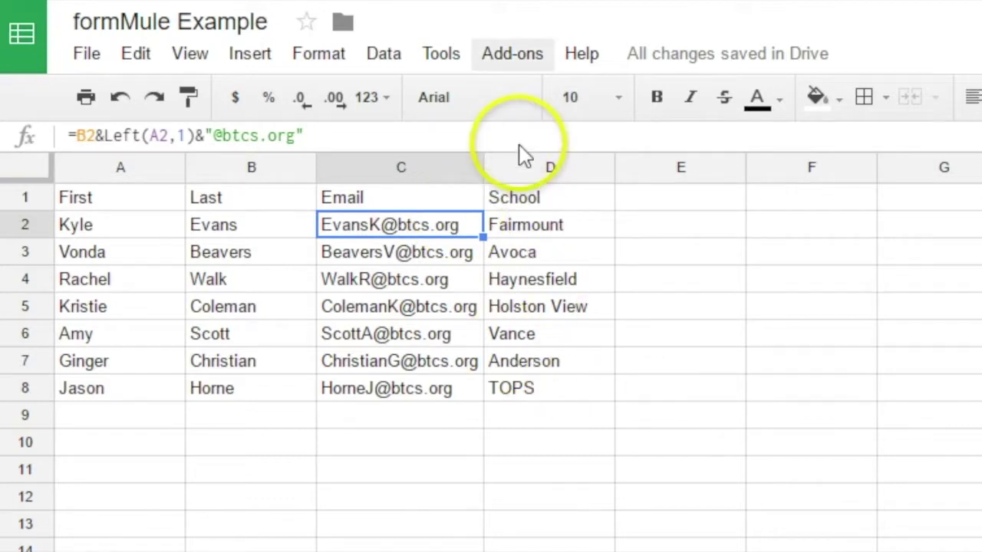
click(502, 59)
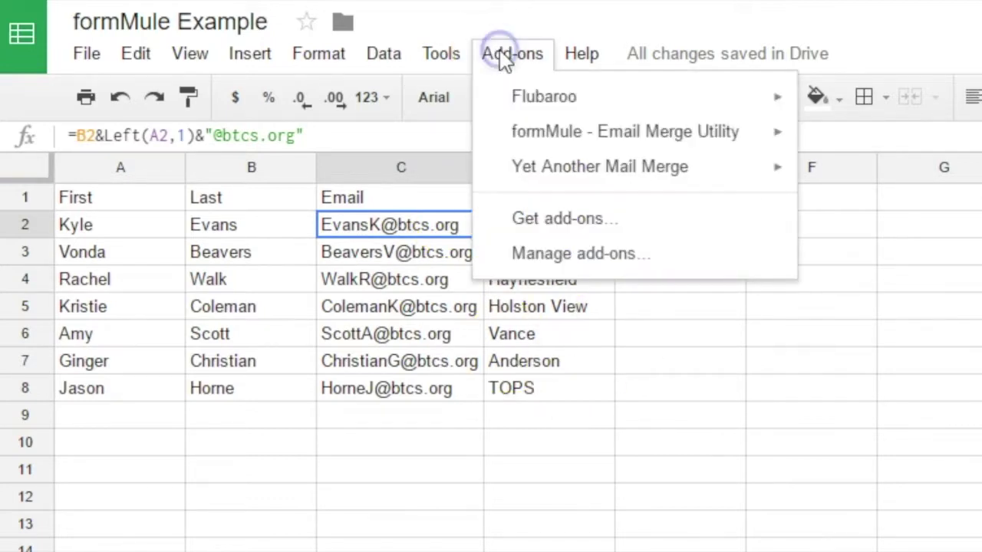
mouse_move(560, 146)
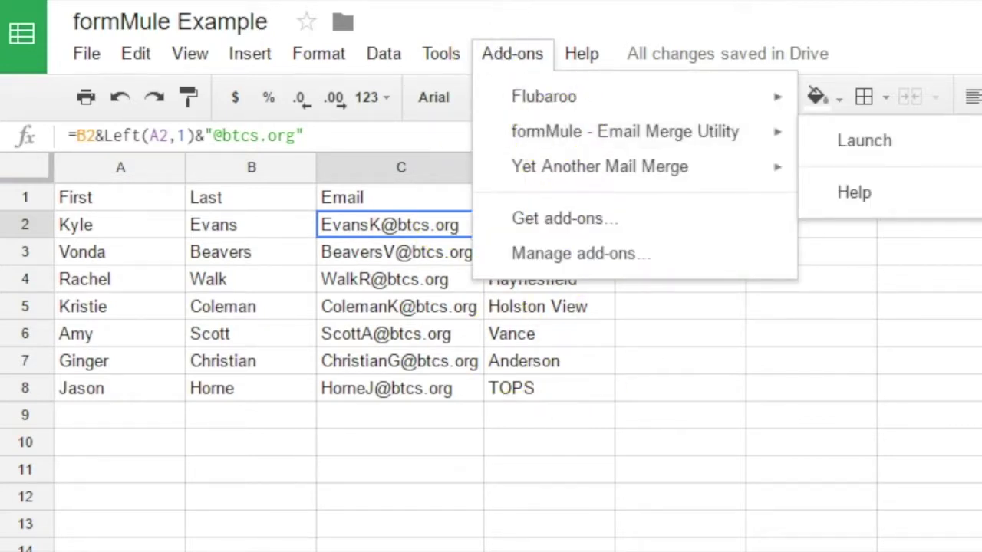
click(564, 230)
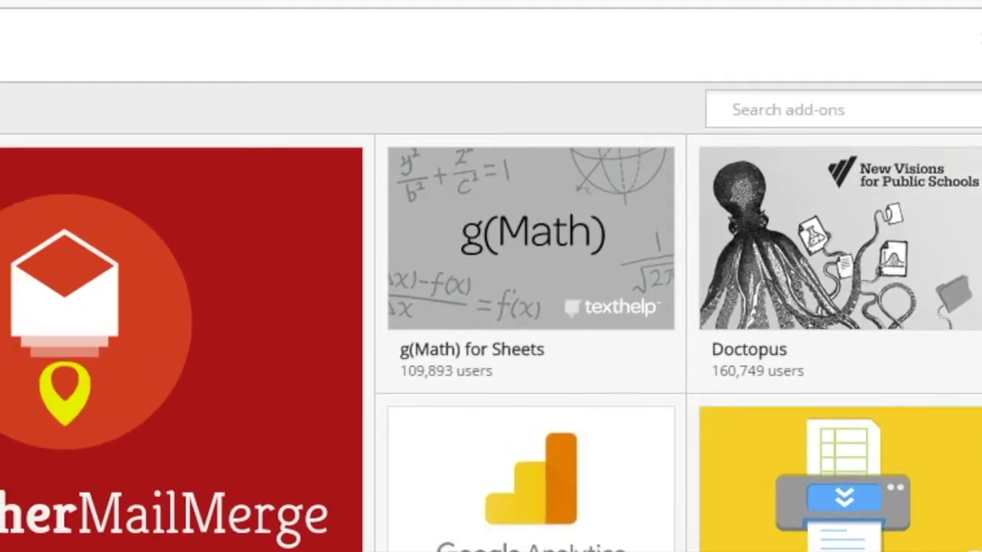
text(formm)
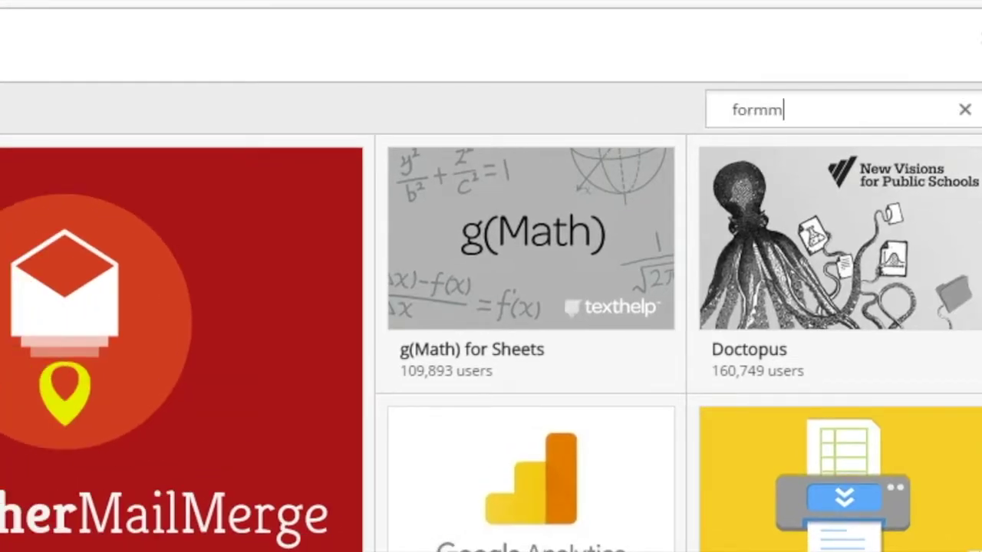
text(ule)
key(Return)
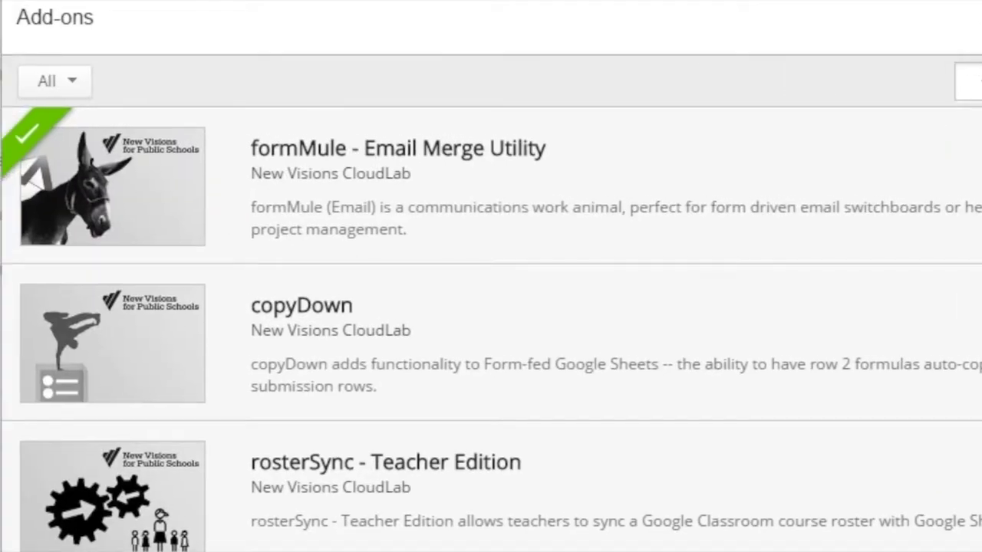
click(866, 158)
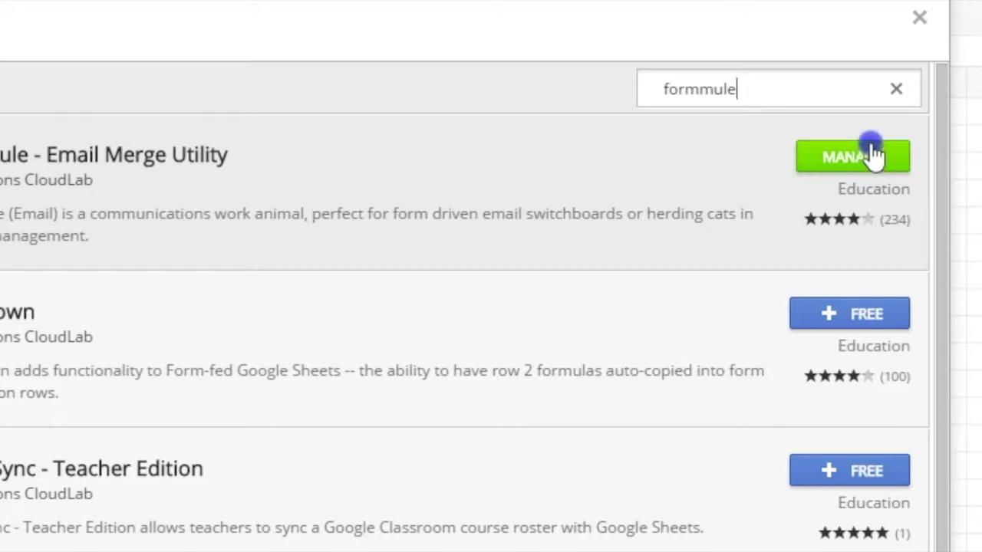
click(921, 23)
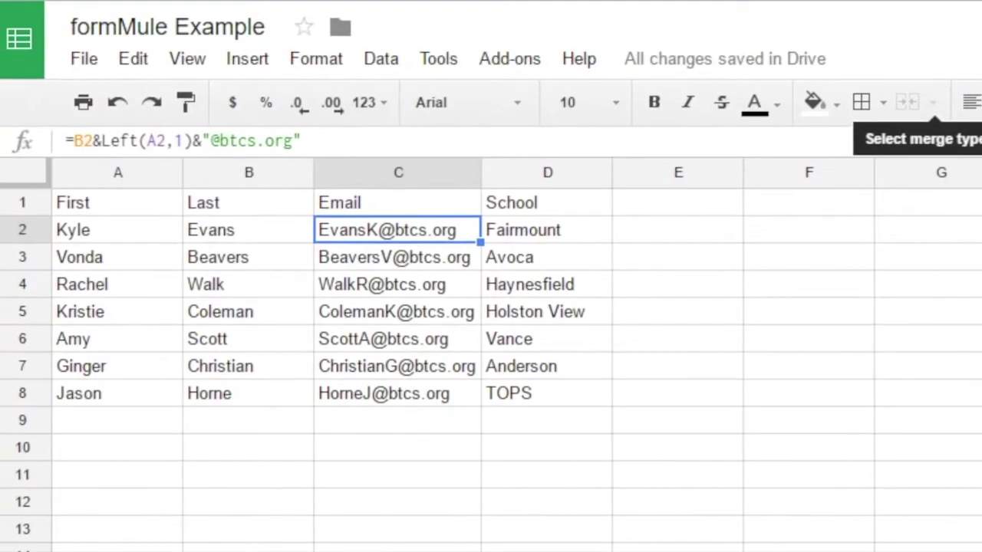
click(486, 50)
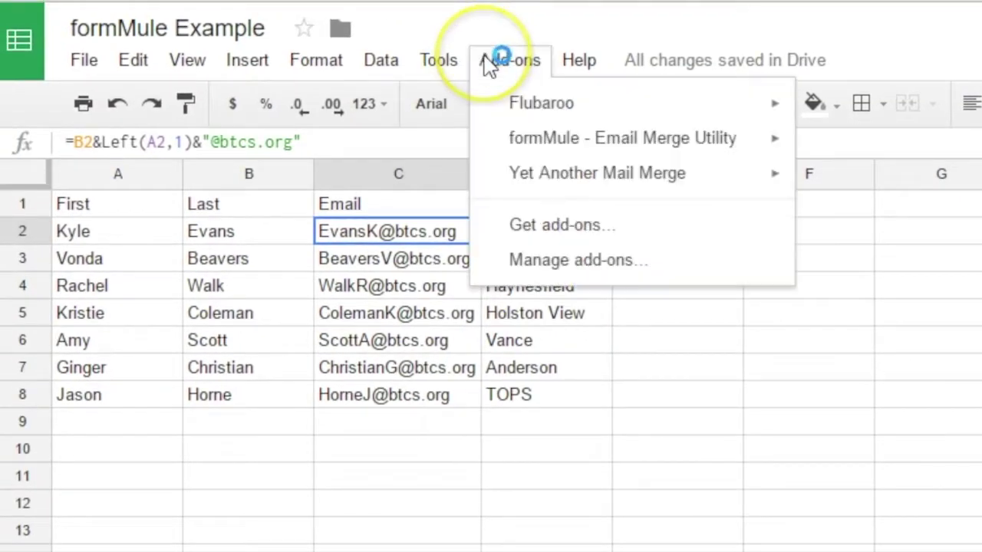
Launch formMule - Email Merge Utility from Add-ons and select Sheet1 as the merge source.
mouse_move(587, 142)
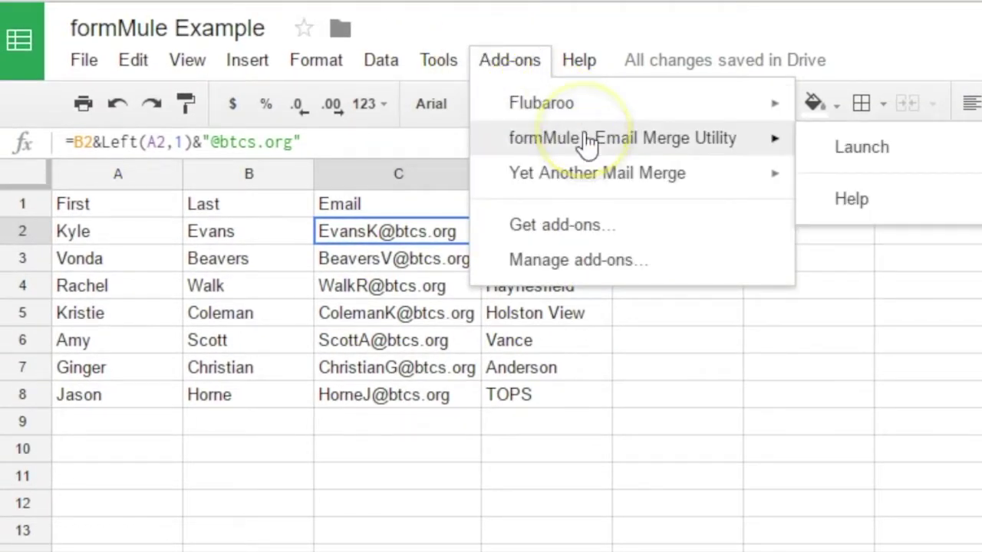
click(885, 159)
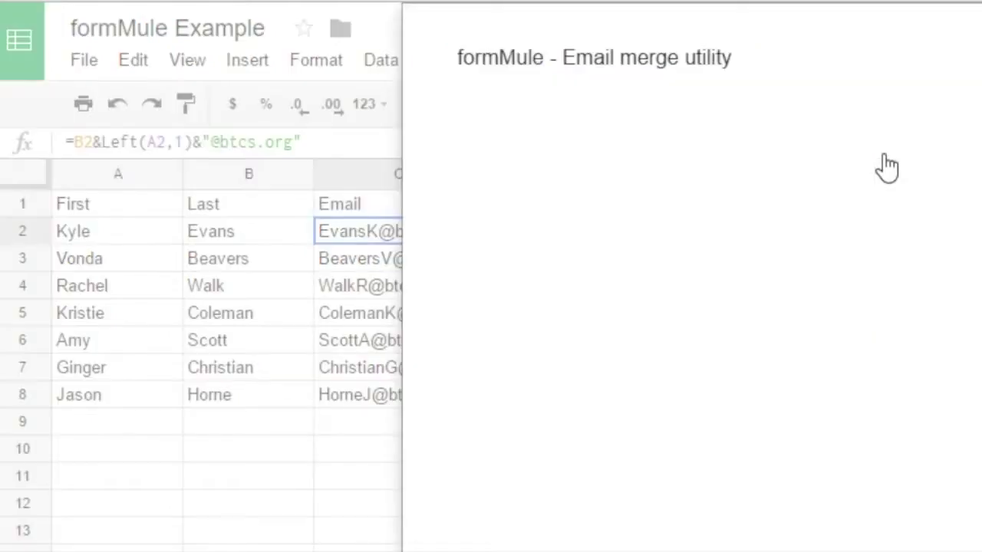
click(914, 201)
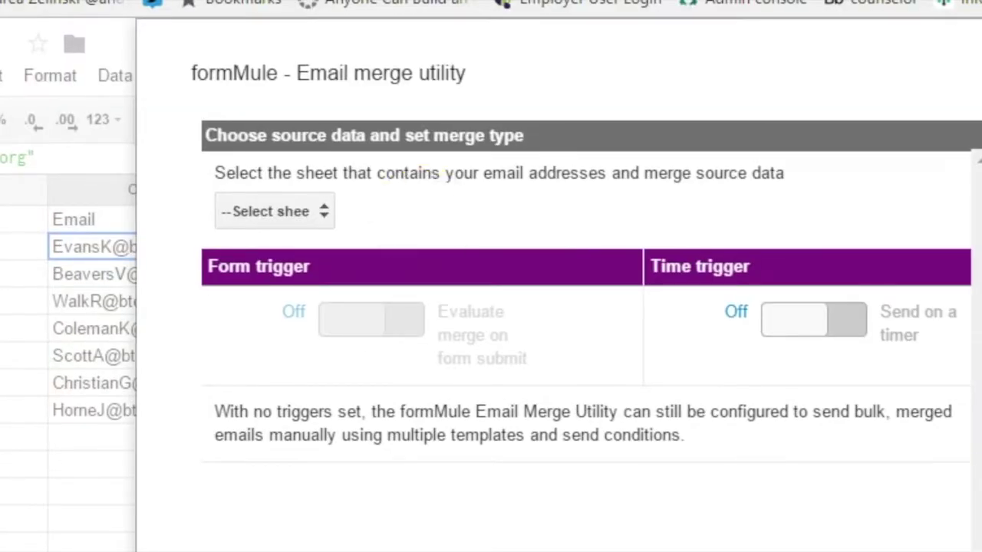
click(324, 213)
click(283, 259)
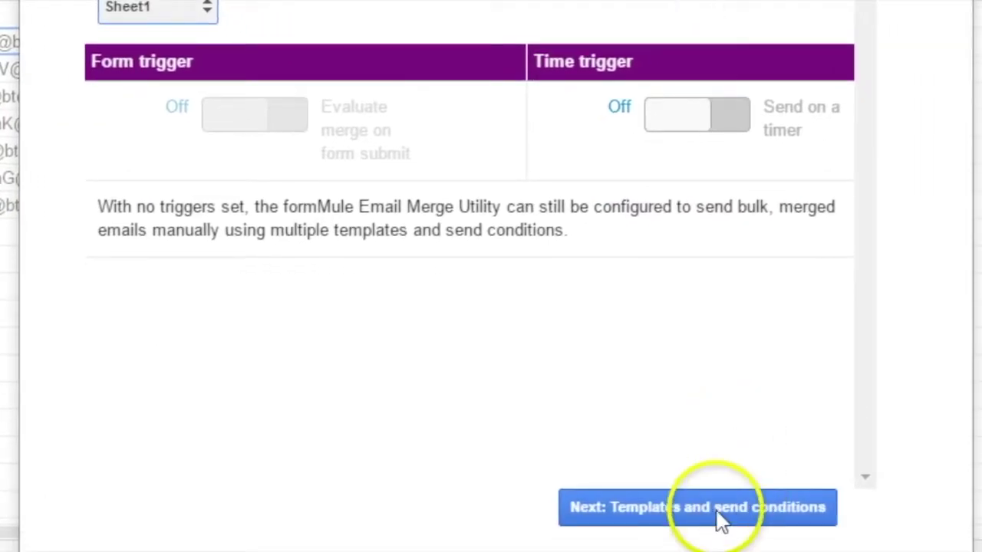
Rename the formMule template 'Template 1' to 'Principal List', sending for all rows, and save it.
click(704, 537)
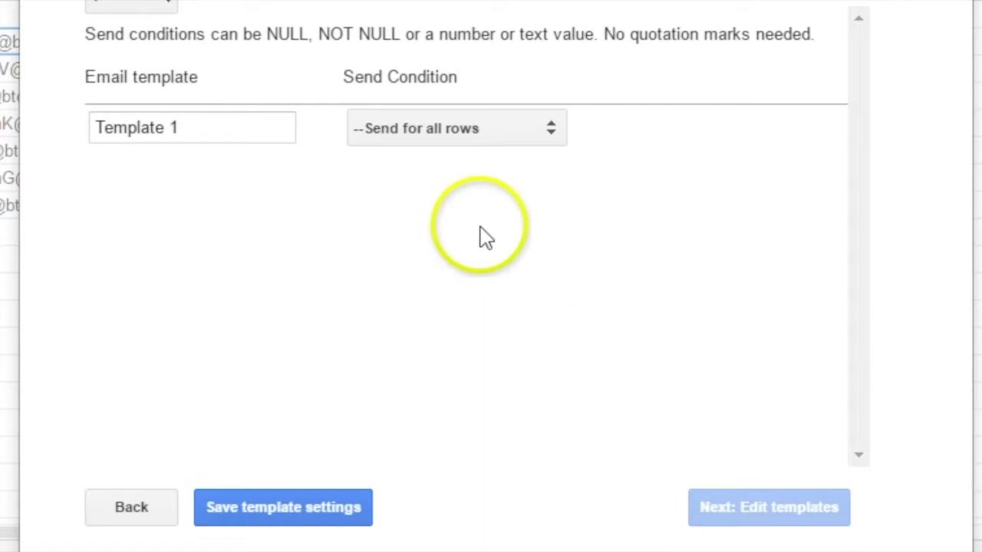
click(223, 139)
key(ctrl+a)
text(P)
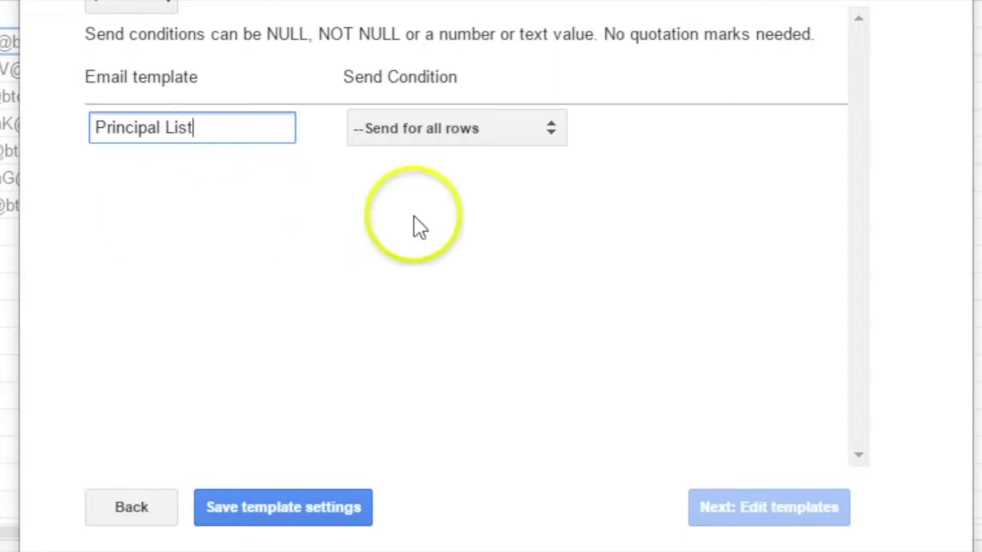
click(306, 513)
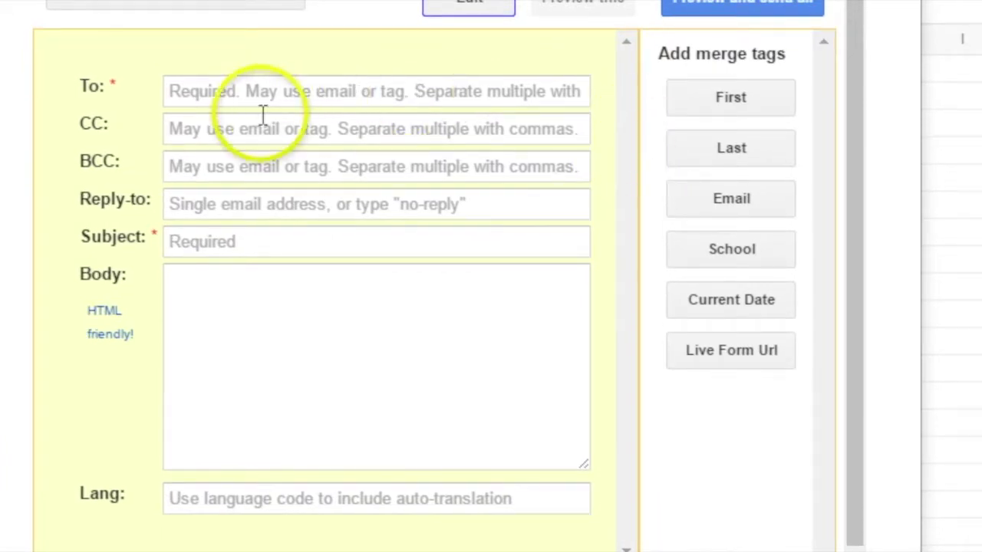
Address the email to the <<Email>> column, with a BCC copy and a no-reply reply-to address.
click(232, 105)
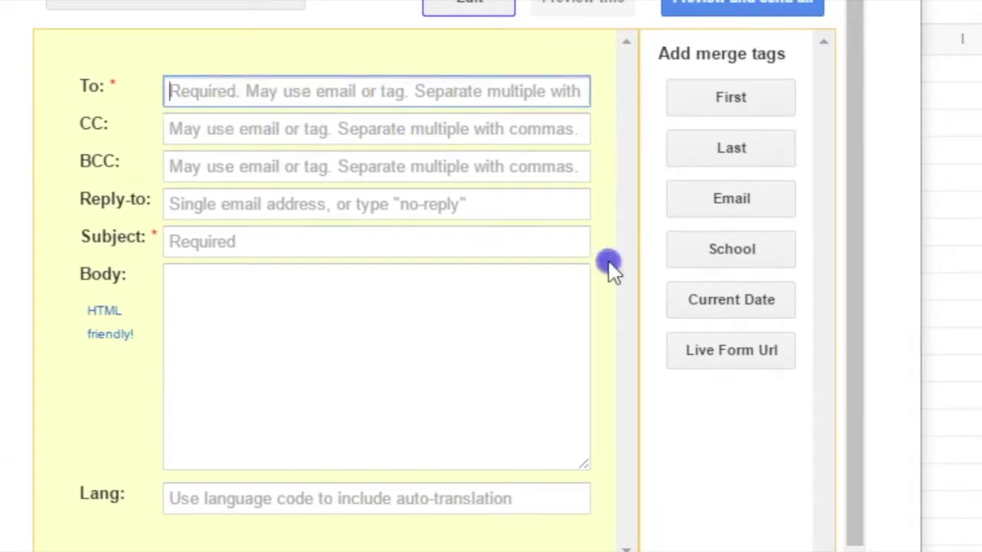
click(727, 205)
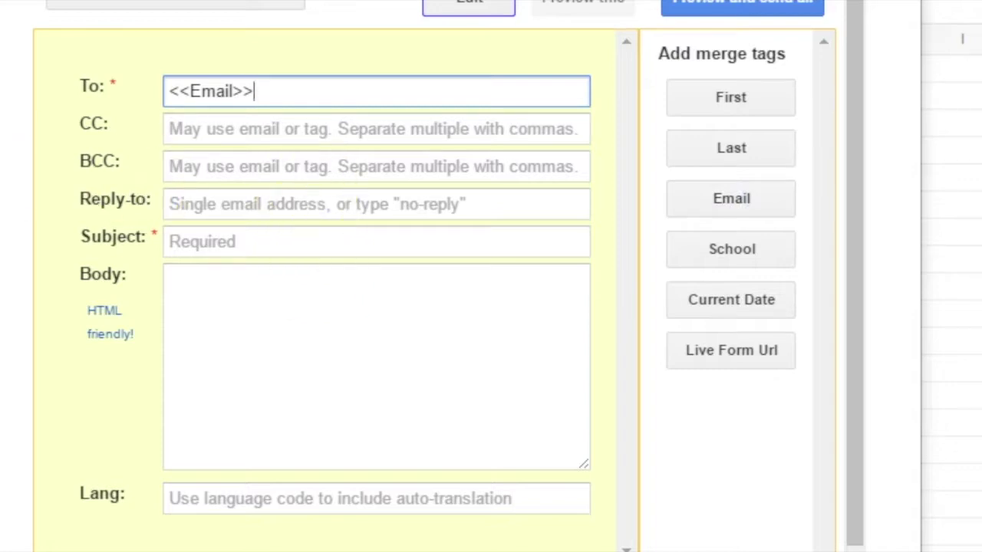
click(248, 164)
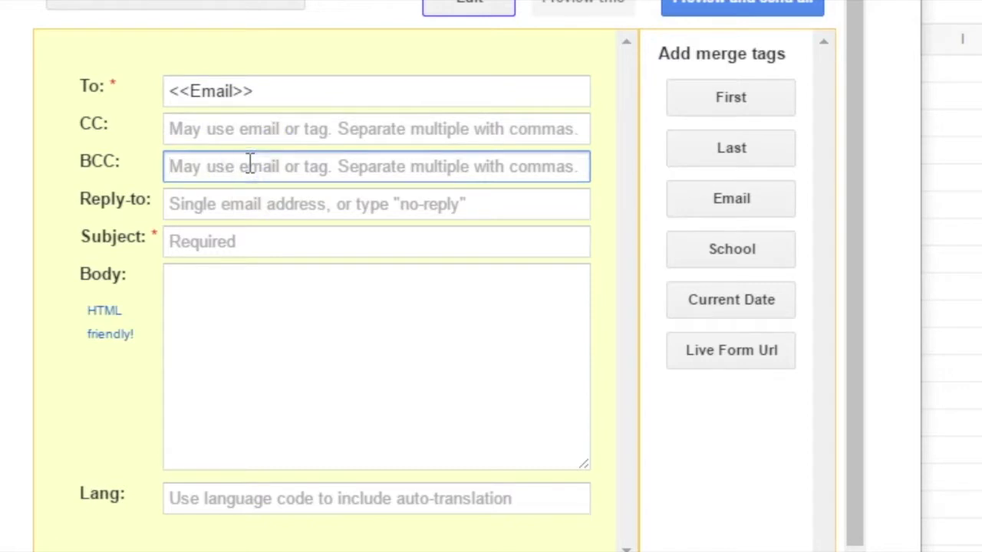
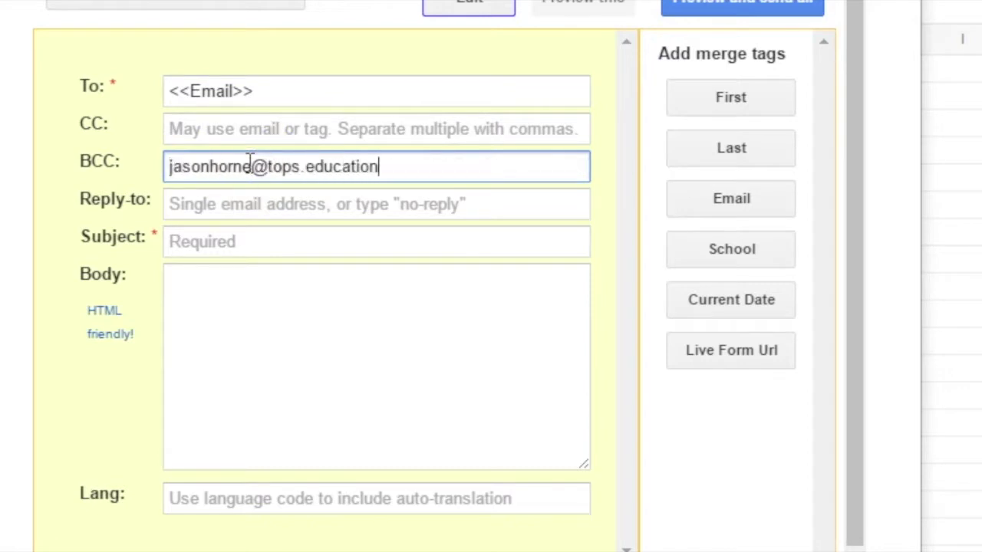
click(298, 212)
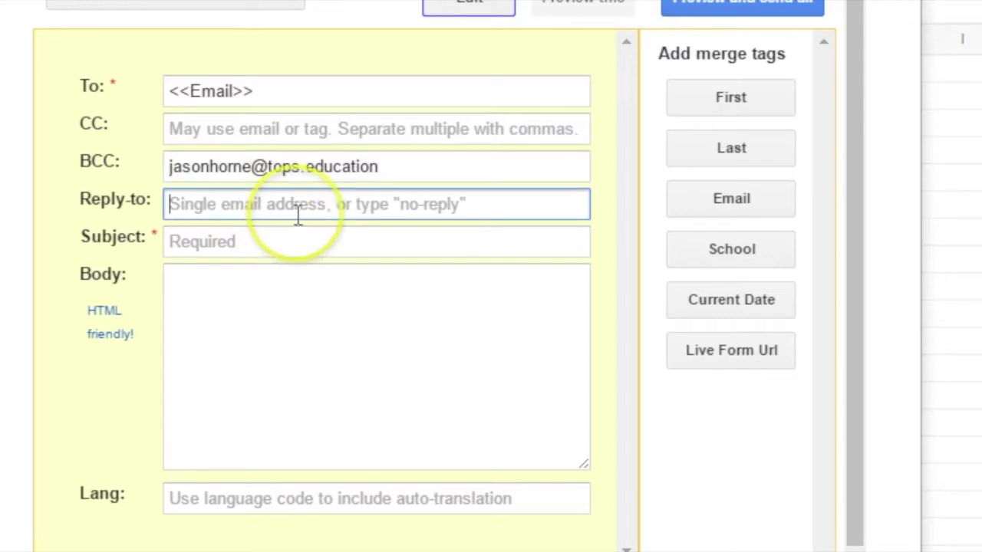
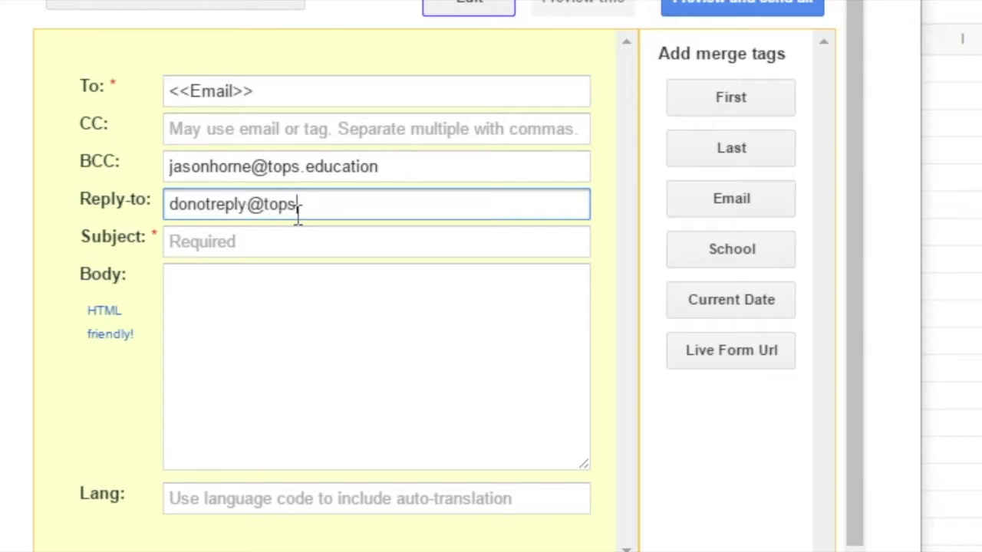
Set the subject to 'This is a test' and start the body with the <<First>> merge tag.
key(Tab)
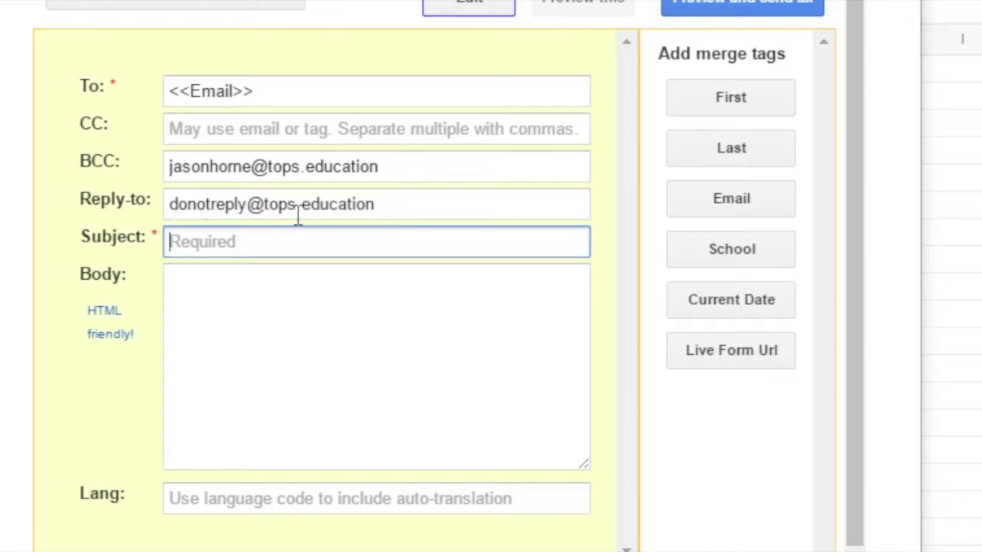
text(This is a test)
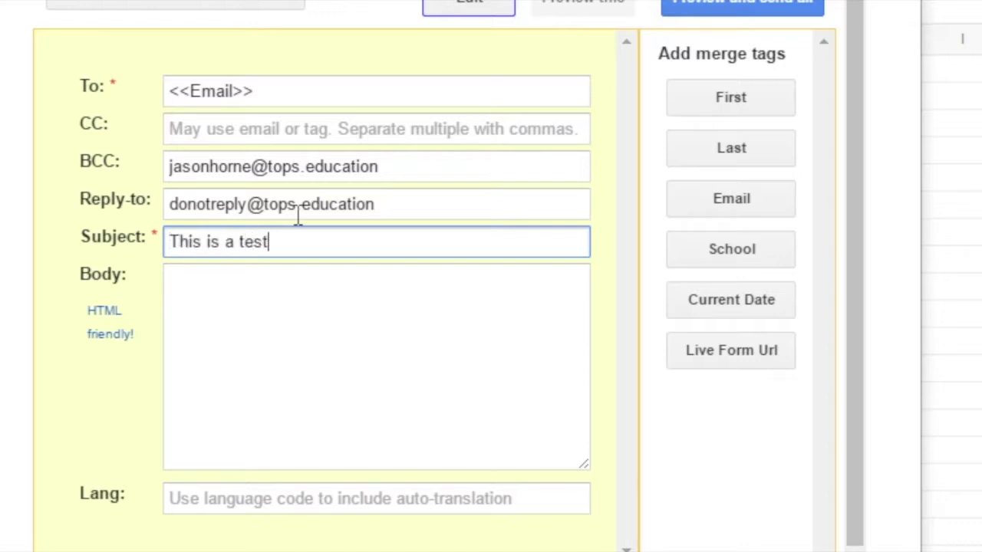
key(Tab)
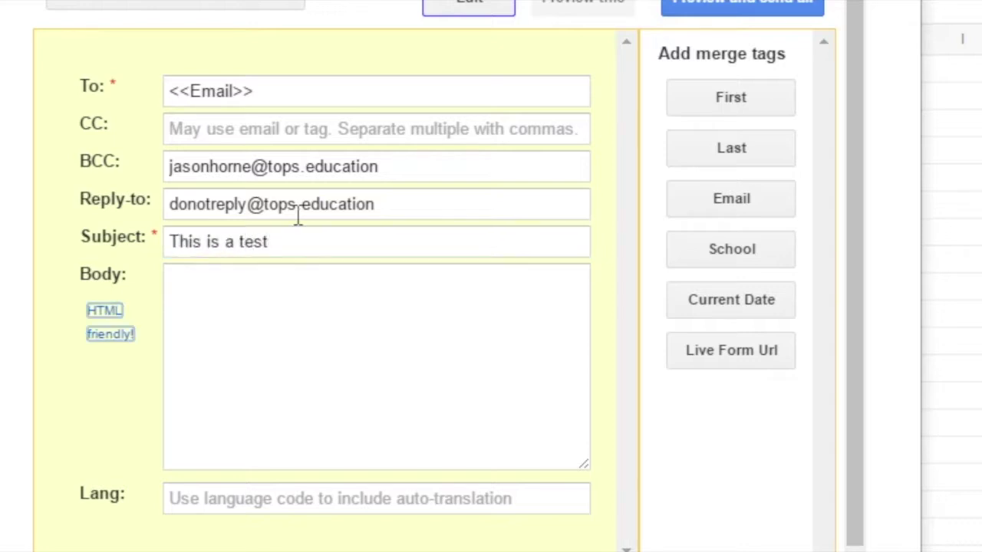
click(320, 314)
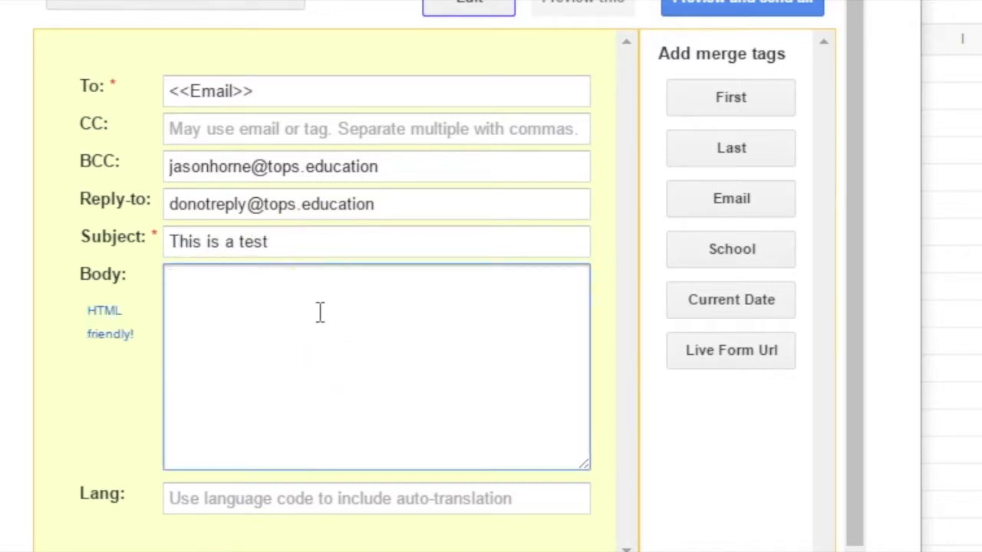
click(453, 283)
click(731, 98)
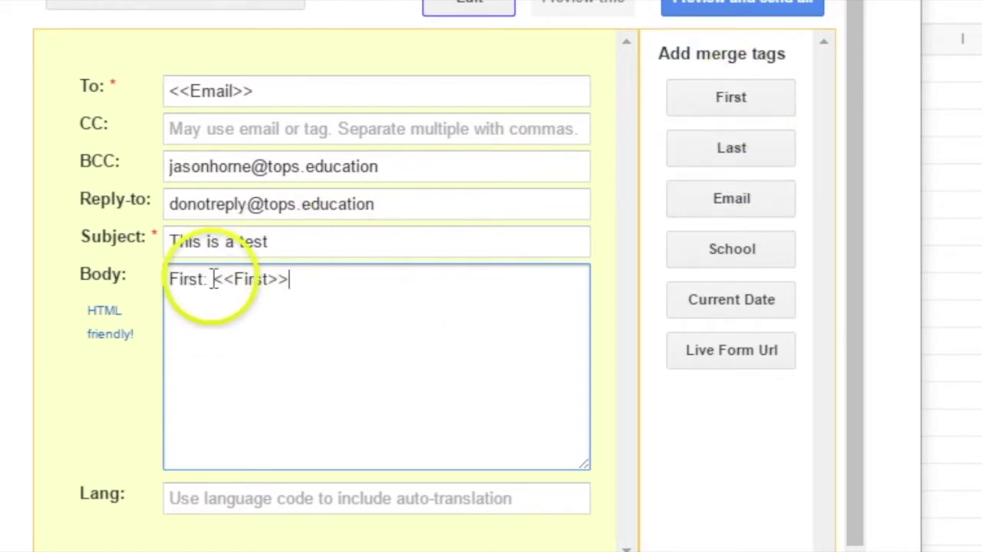
drag(216, 281, 99, 285)
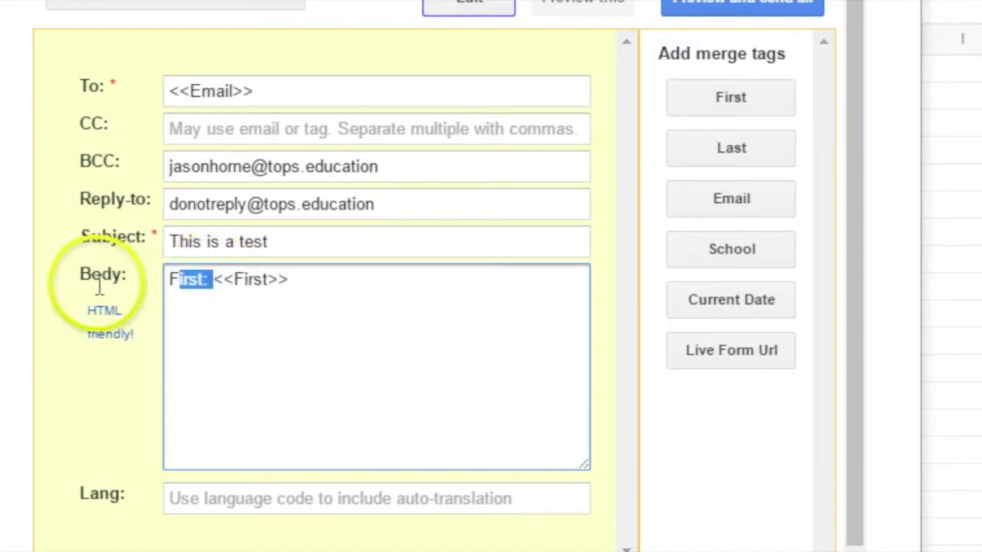
key(BackSpace)
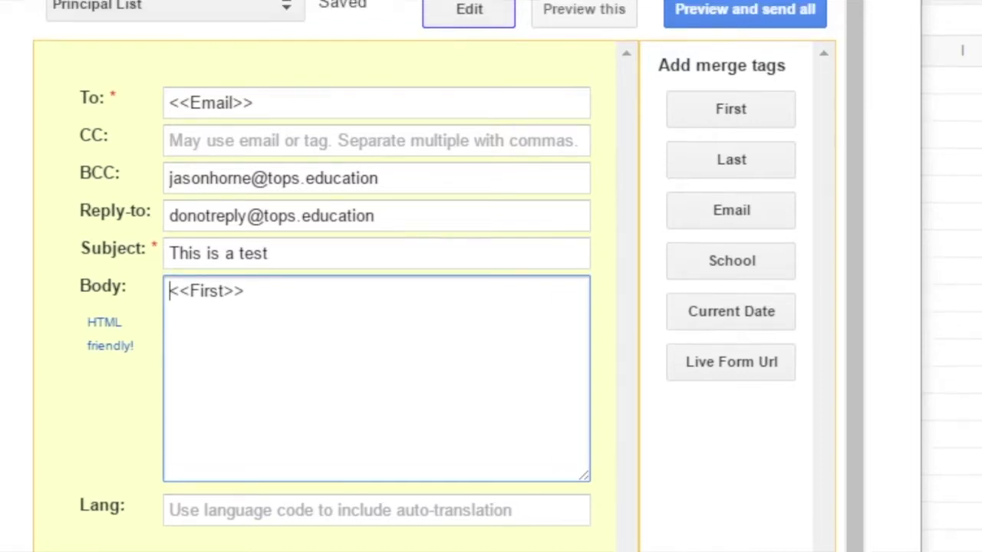
Preview the first-row merge and add a comma after <<First>> in the greeting.
click(571, 2)
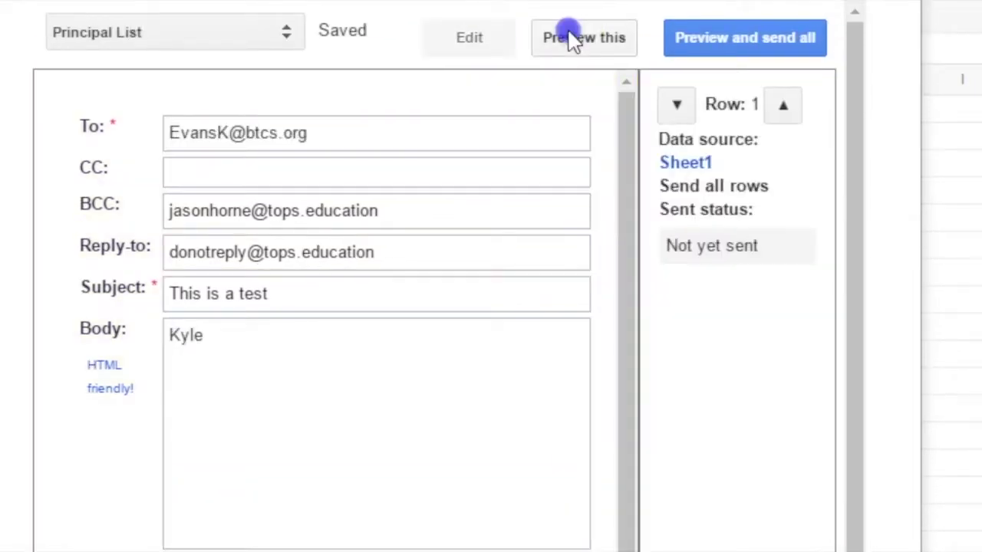
click(467, 57)
click(308, 319)
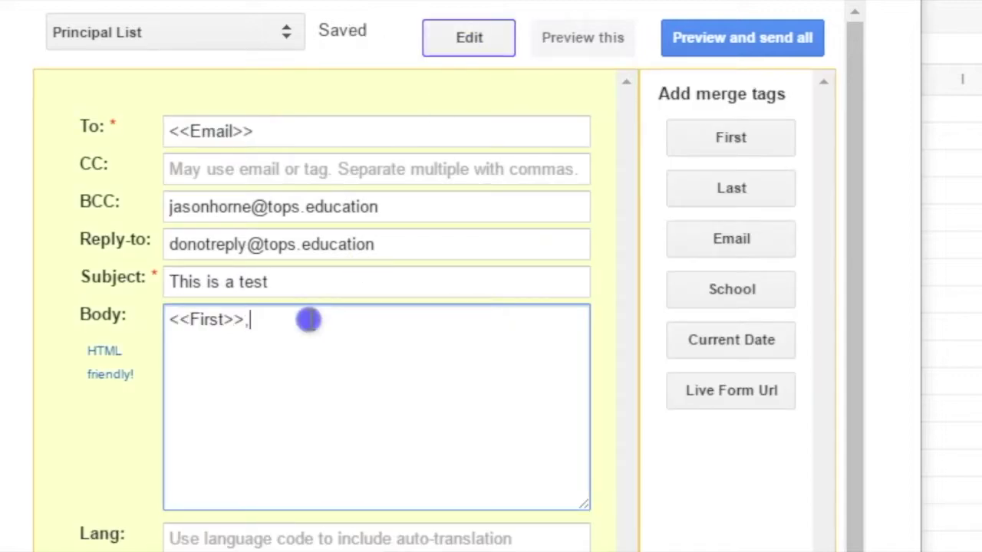
click(586, 51)
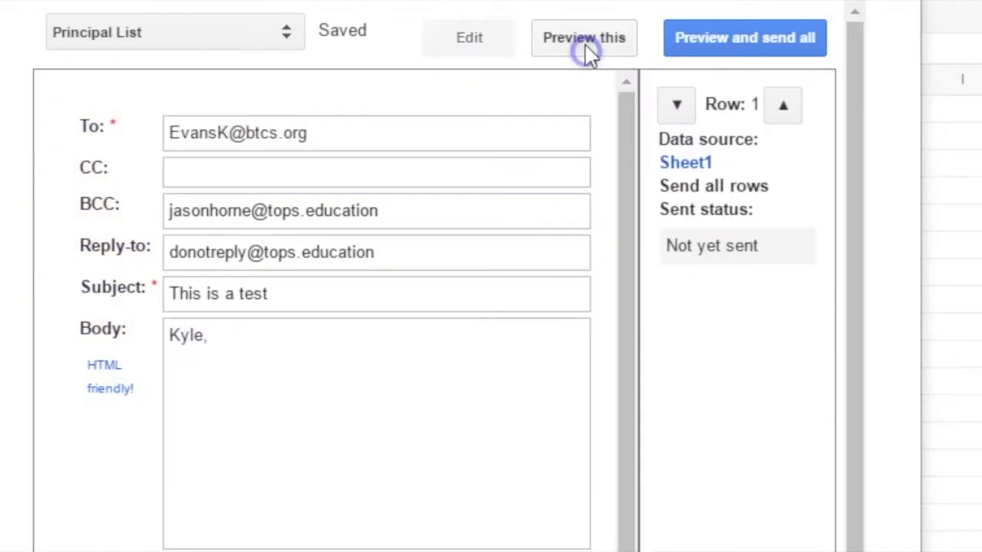
click(484, 36)
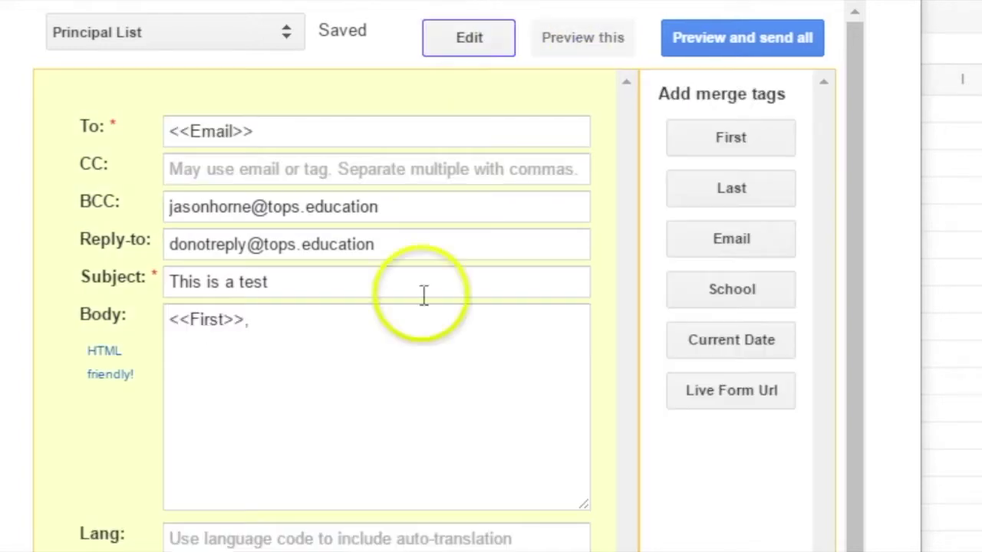
Add a paragraph explaining it's a test email for a formMule video, pointing to the Canvas course.
click(369, 347)
key(Return)
key(Return)
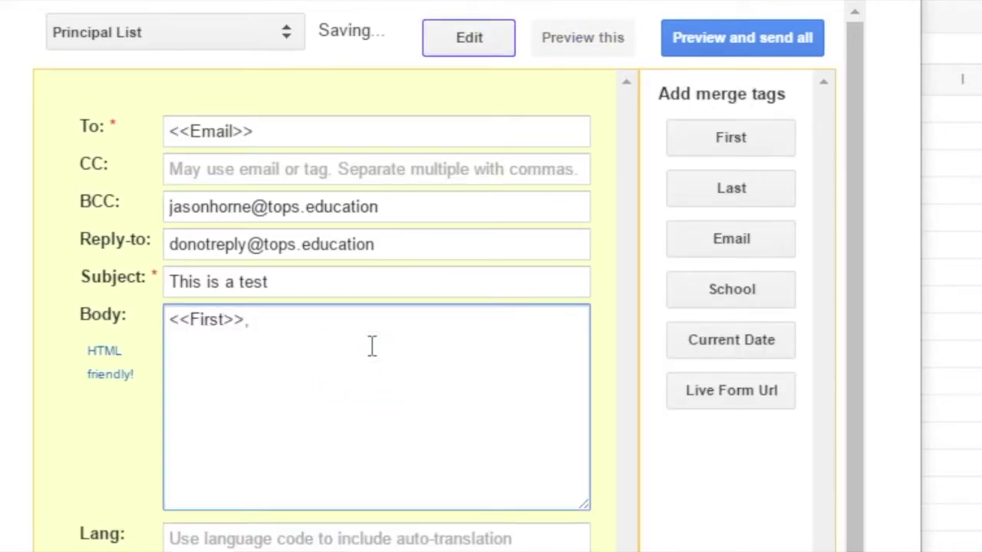
text(This is just a te)
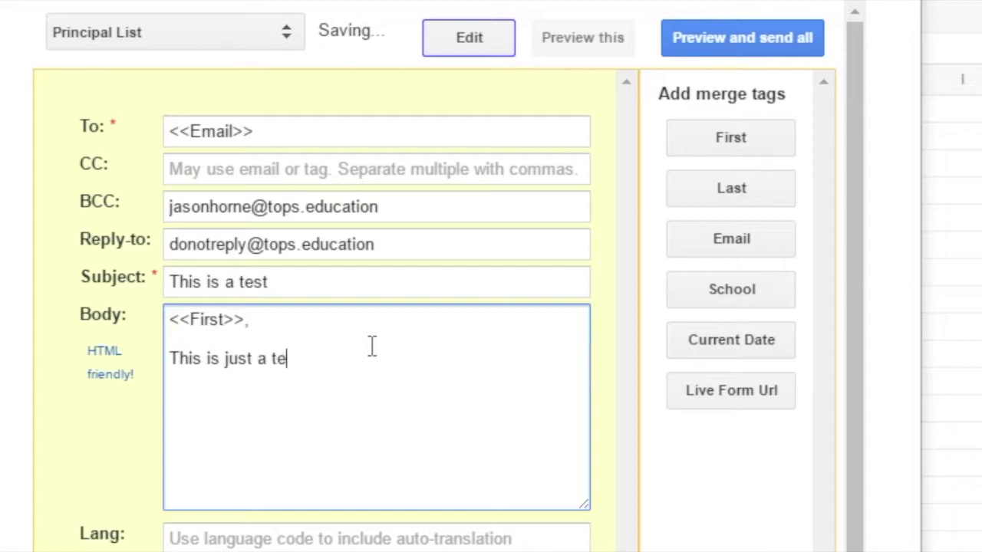
text(st email that I am sending from a)
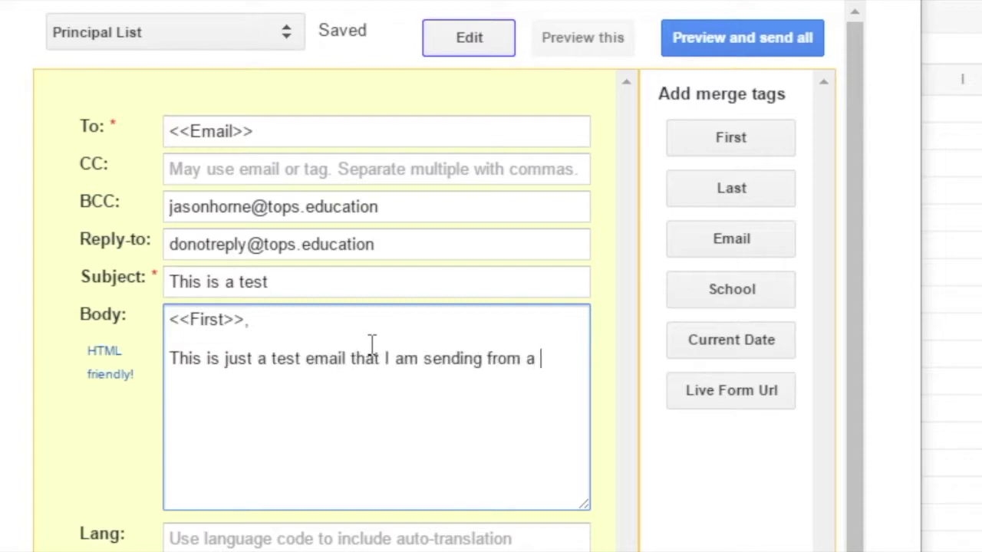
text( spreadsh)
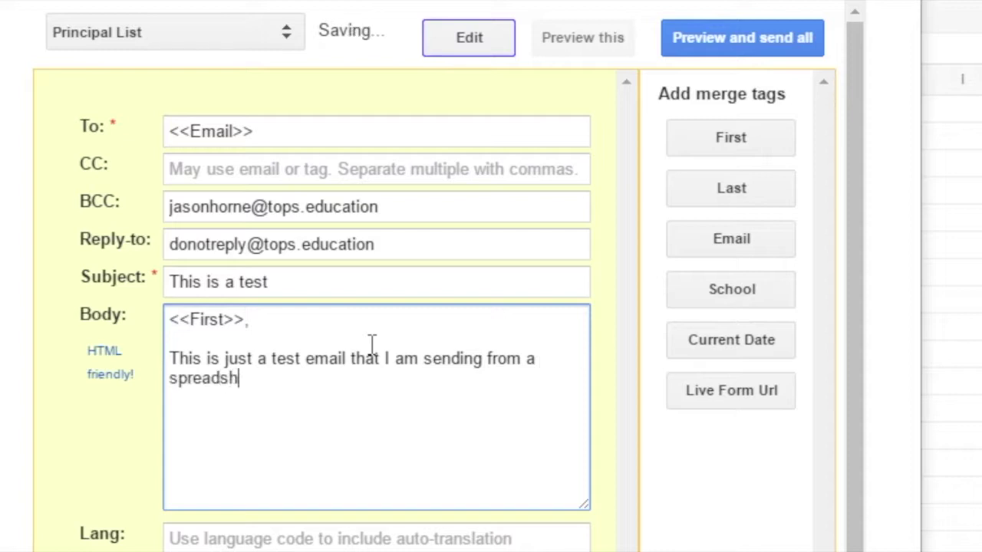
text(eet I'm using to make)
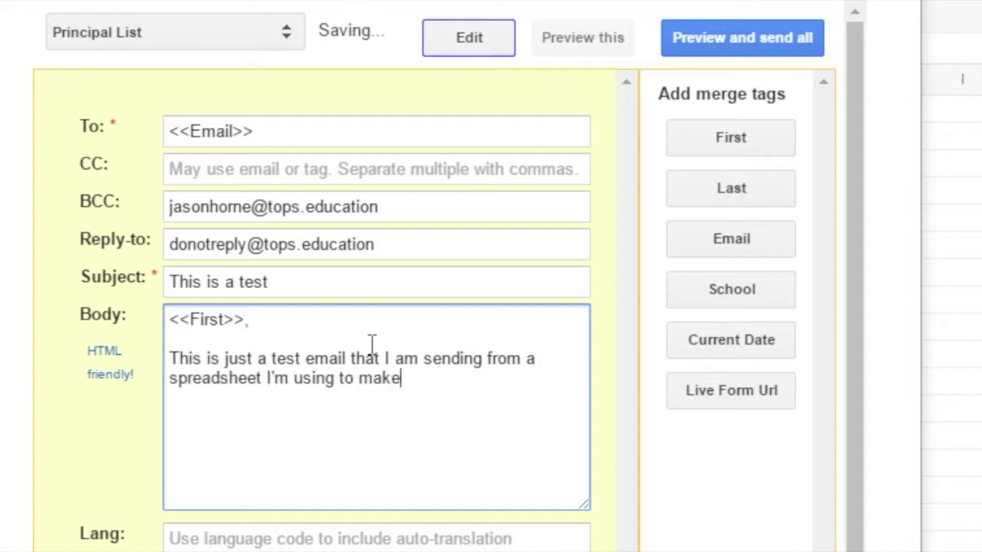
text( a video to )
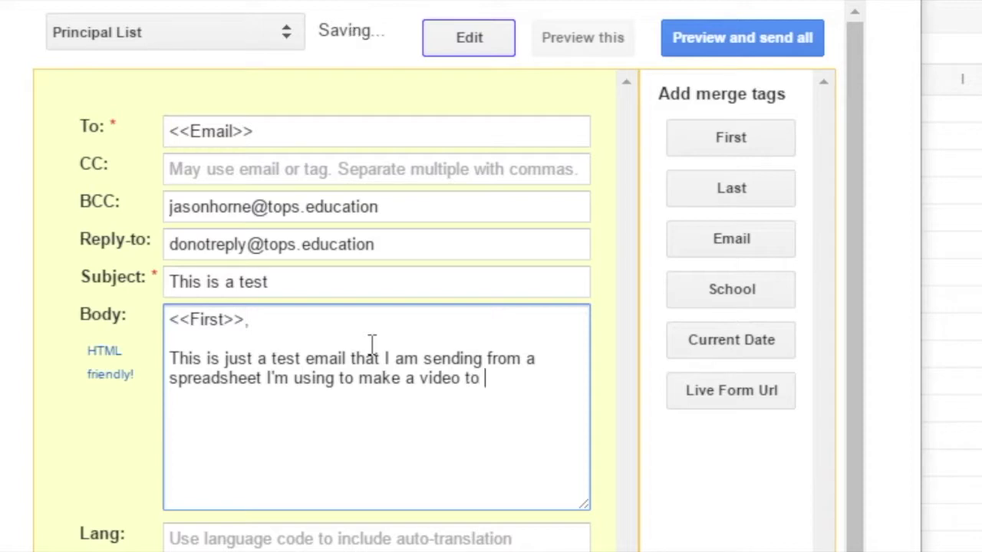
text(show you guys how t)
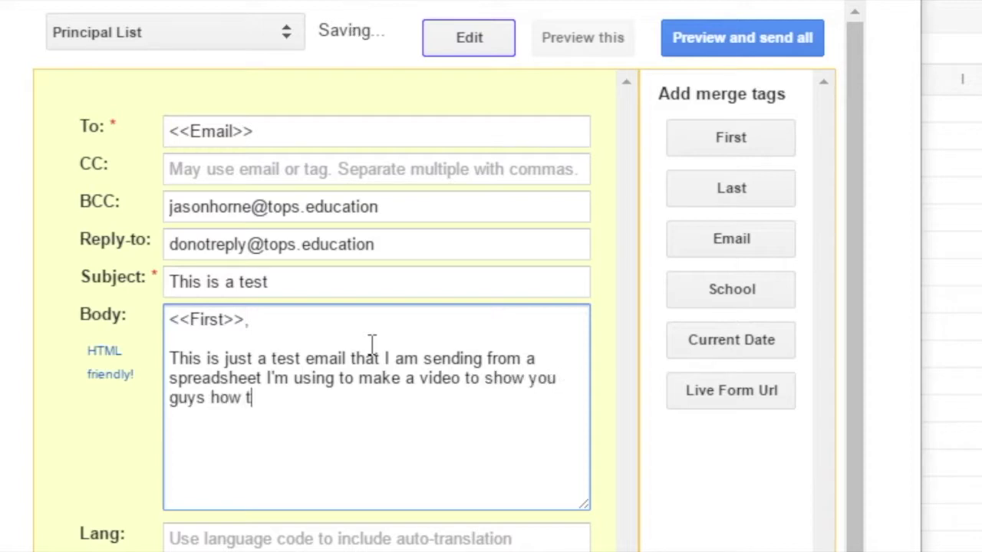
text(o use formMule. If you w)
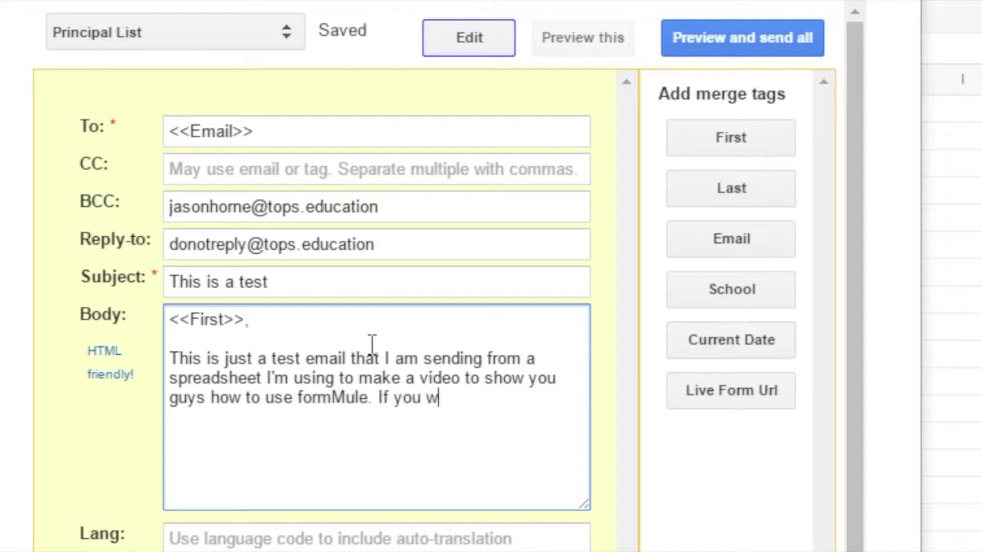
text('m t)
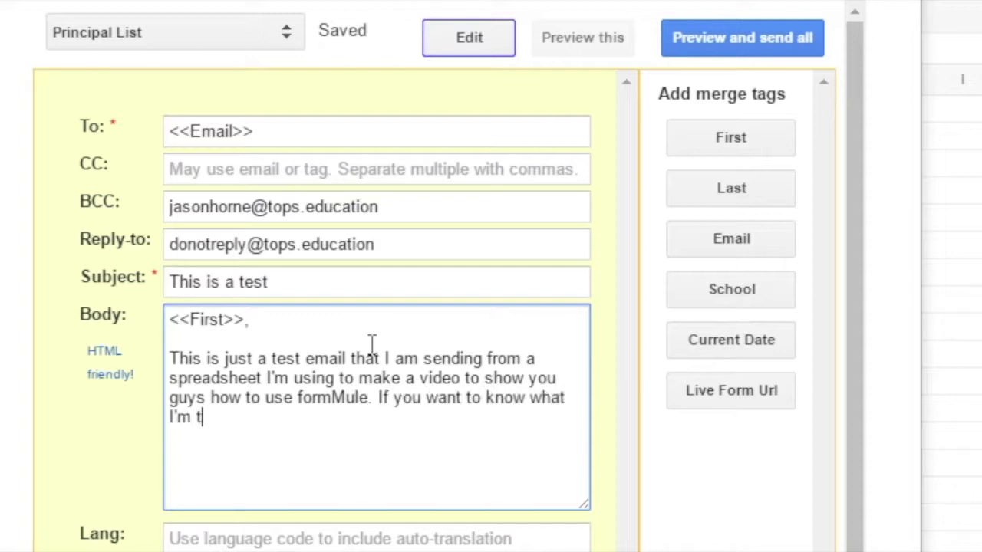
text(alking about, check th)
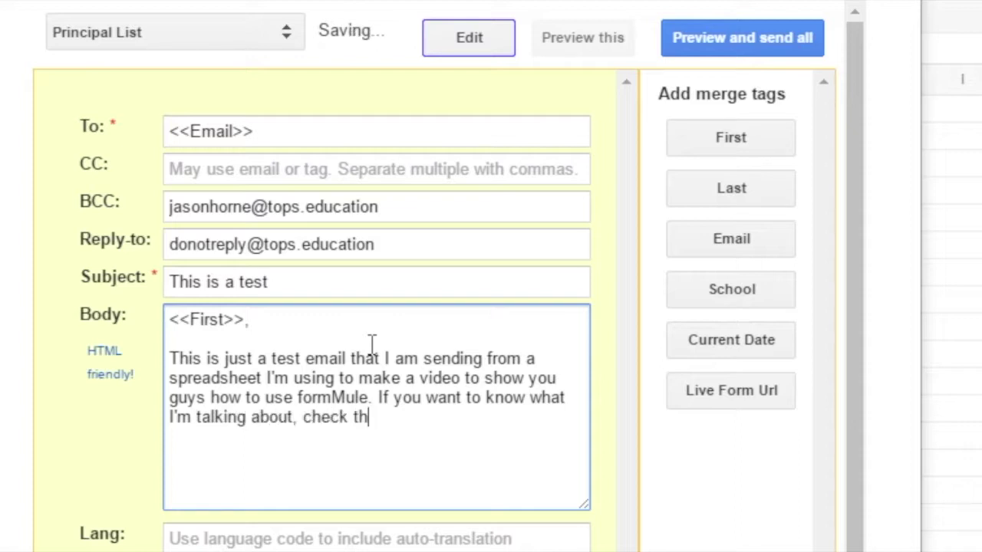
text(e Canvas cour)
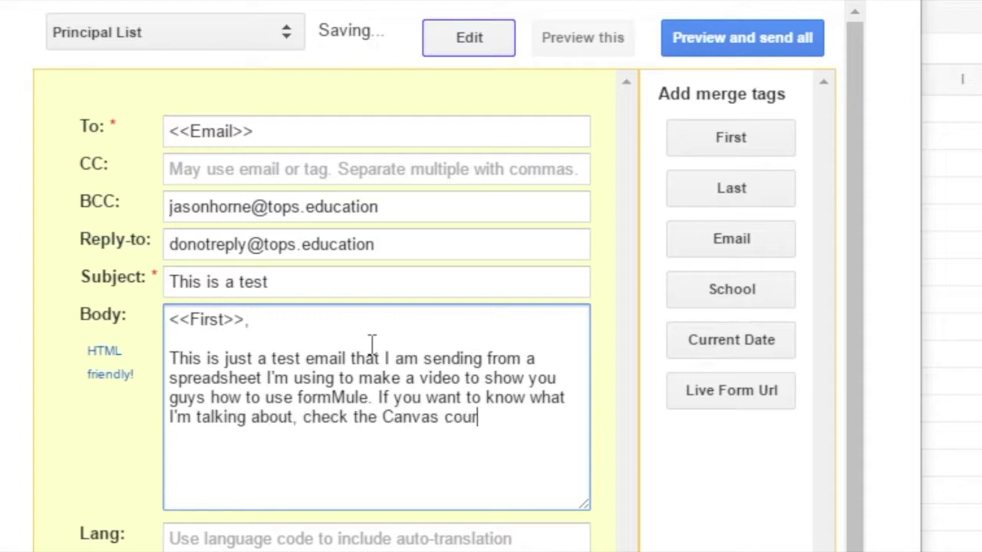
text(se in the bottom )
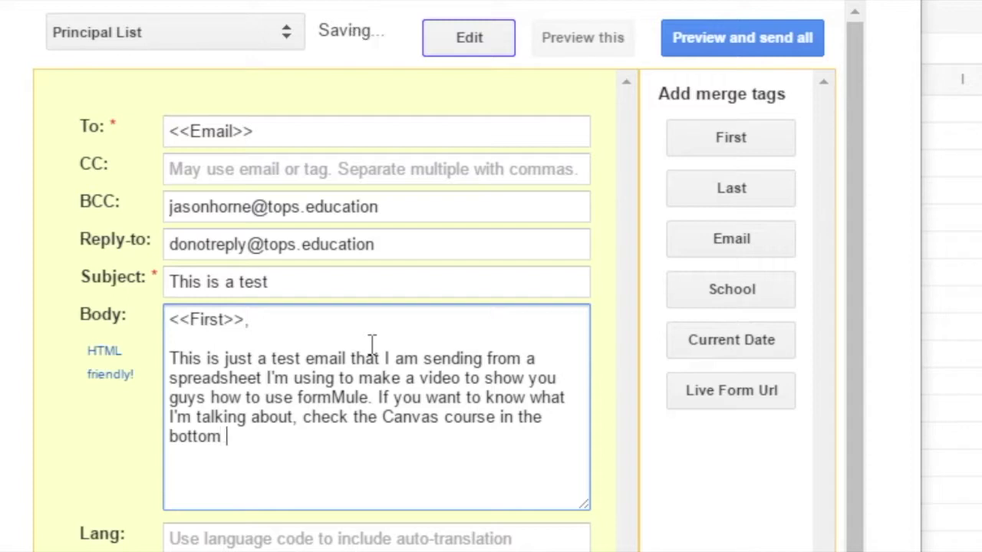
text(module under)
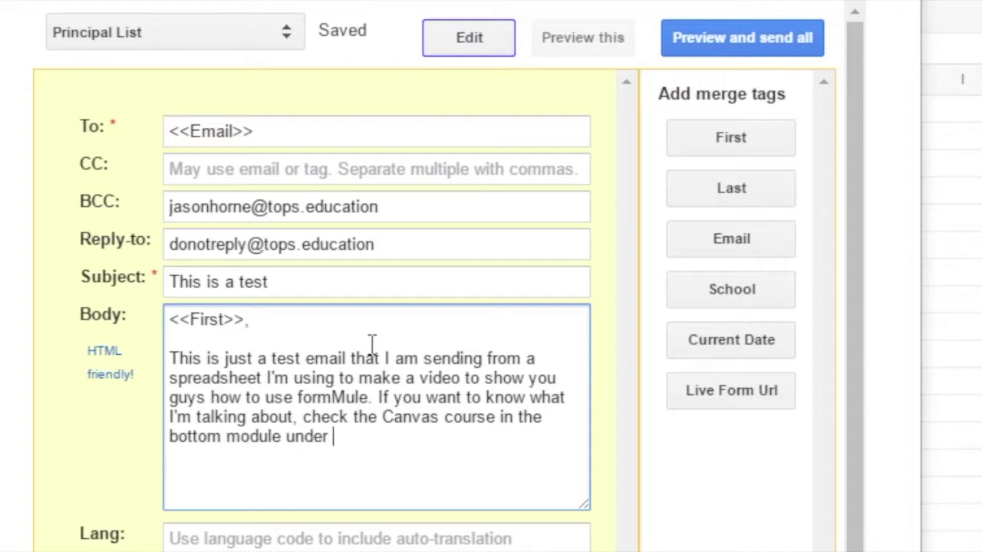
text( formMule.)
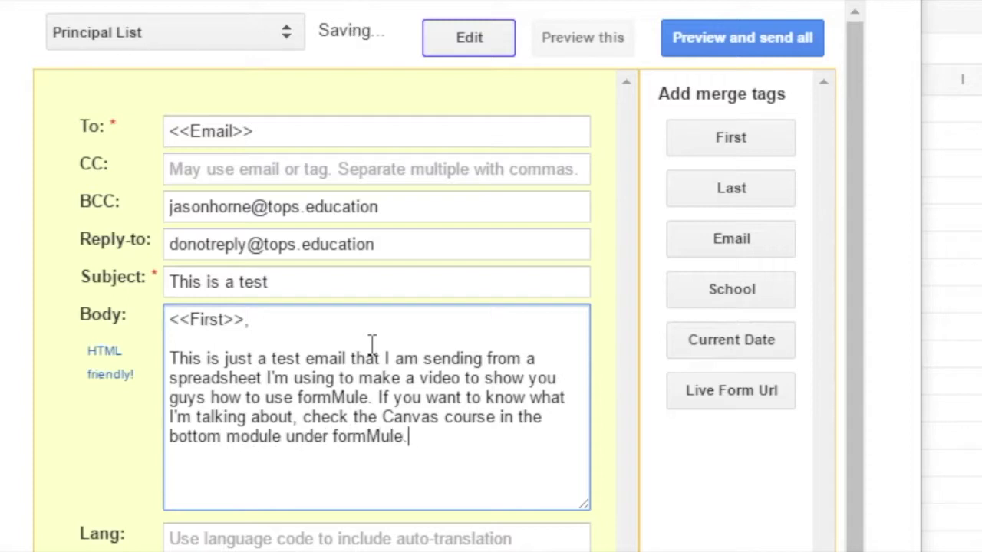
Add a closing line 'By the way, you work at <<School>>' using the School merge tag.
click(408, 353)
click(471, 435)
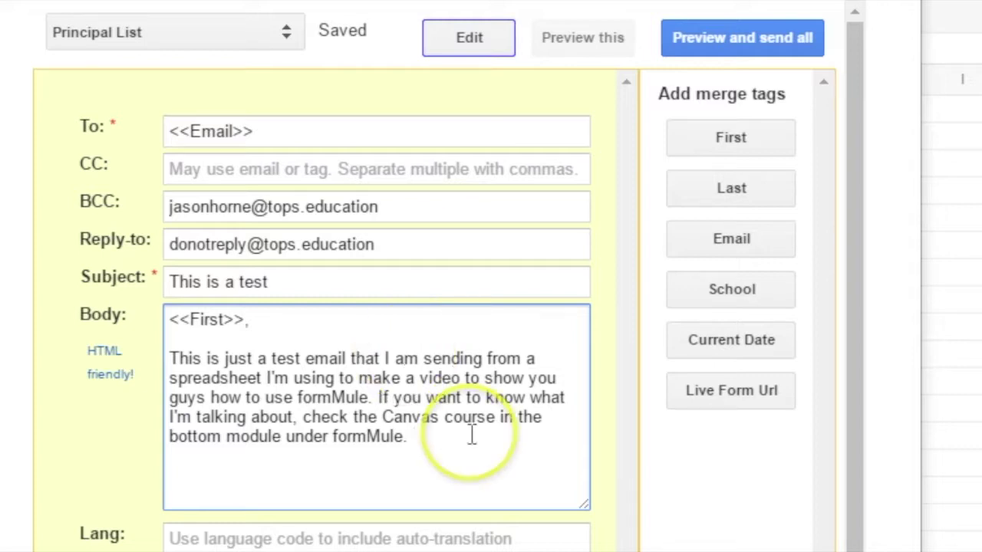
key(Return)
key(Return)
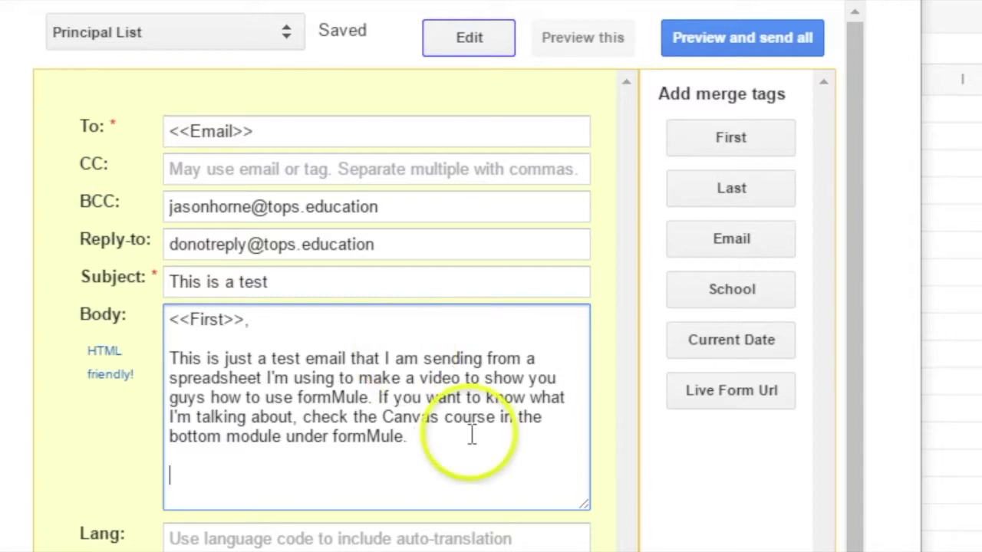
text(By the way, )
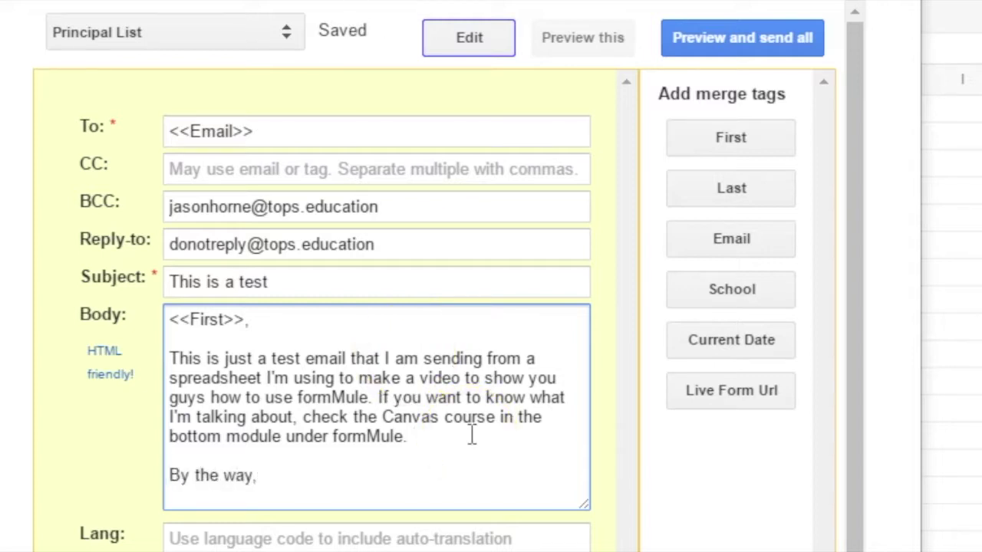
text(you work at)
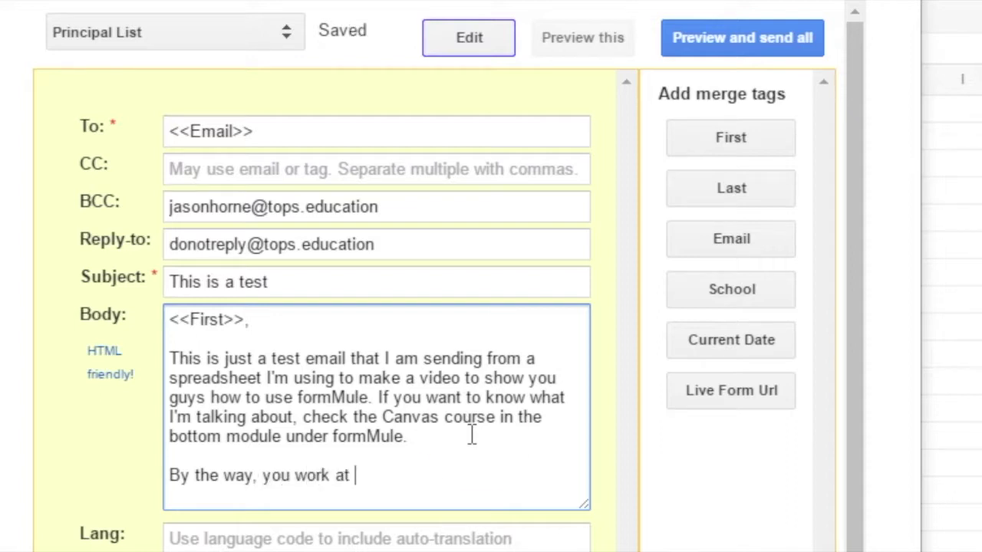
click(702, 299)
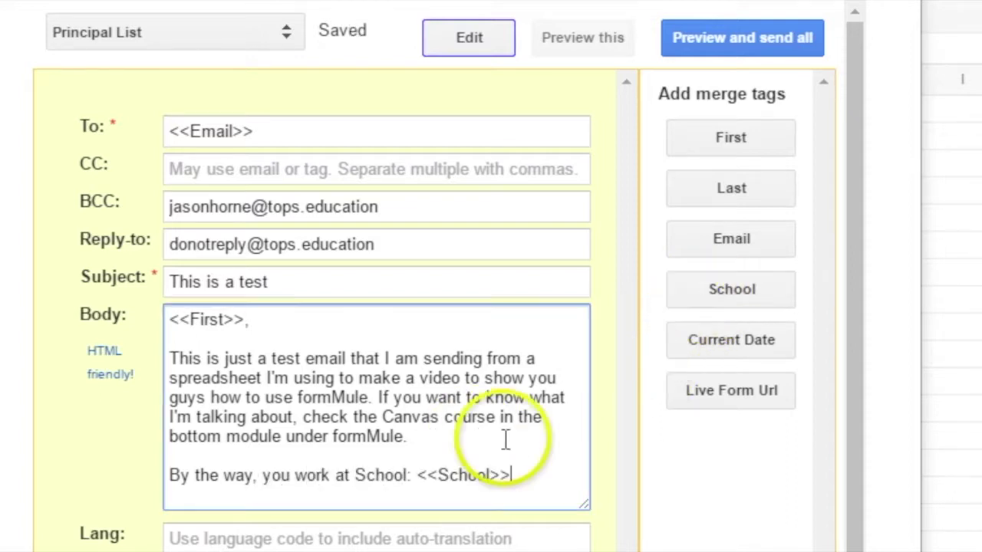
click(414, 476)
key(BackSpace)
key(BackSpace)
key(BackSpace)
key(BackSpace)
key(BackSpace)
key(BackSpace)
key(BackSpace)
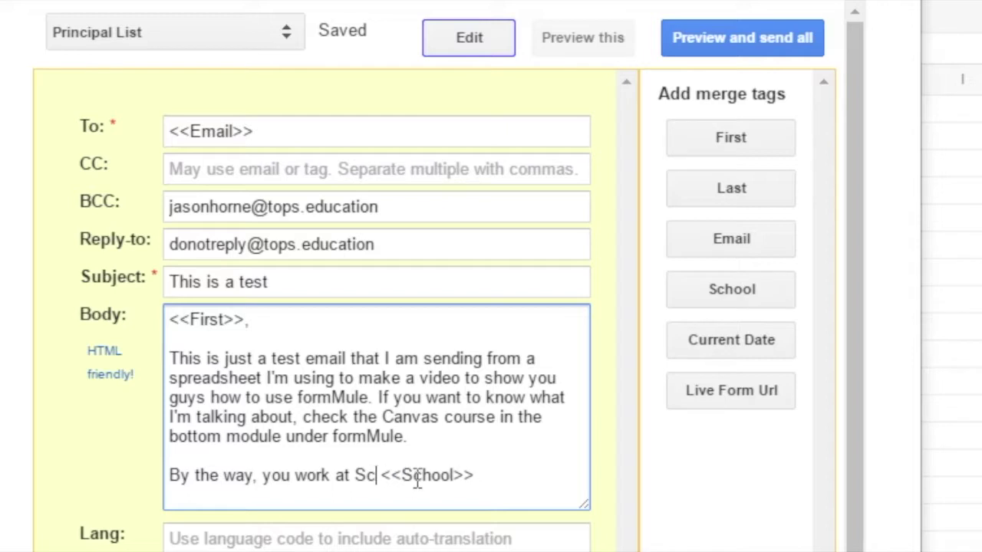
key(BackSpace)
click(482, 475)
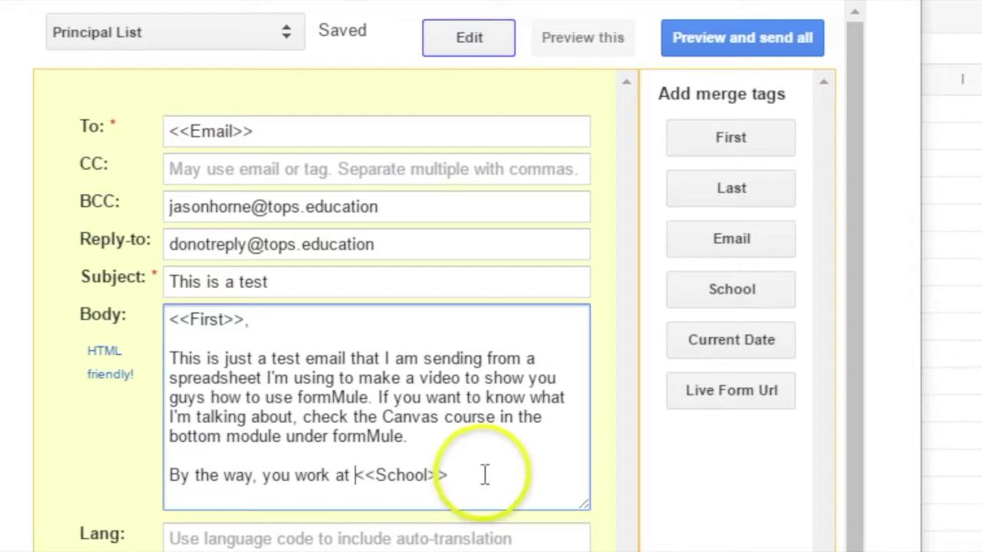
Rewrite the line as 'The kids at <<School>> are so lucky to have you as a principal.'.
drag(478, 474, 184, 464)
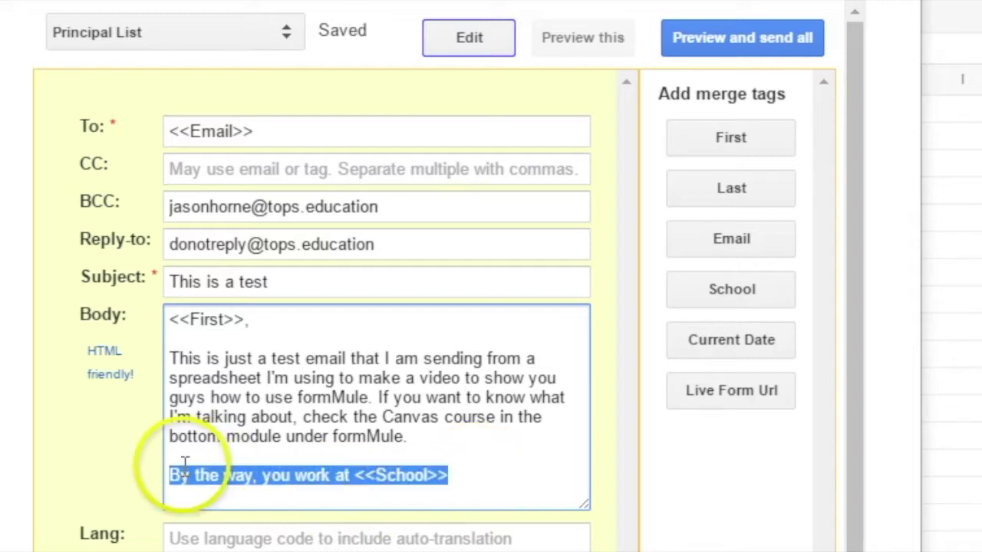
text(This kids at)
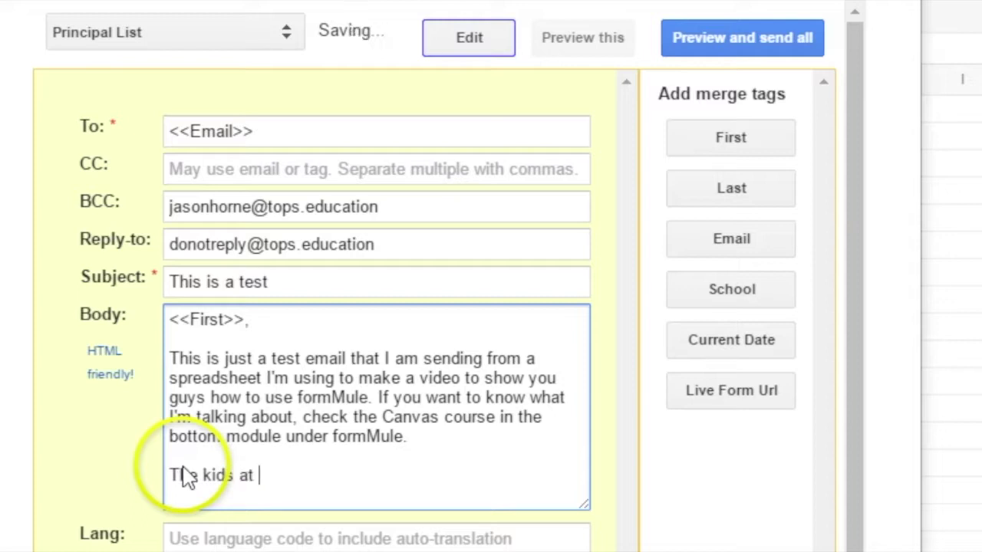
click(713, 295)
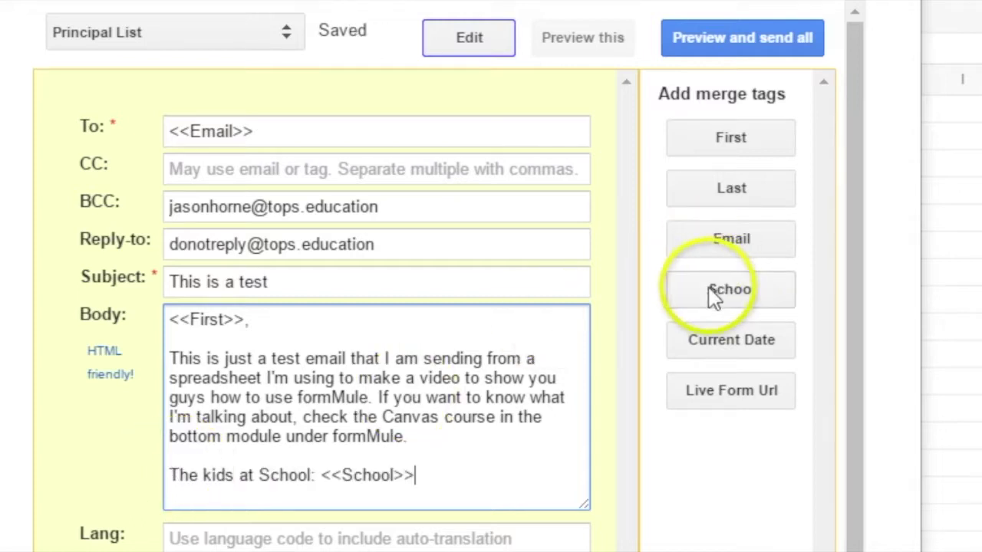
double_click(285, 475)
key(Delete)
key(Delete)
key(Delete)
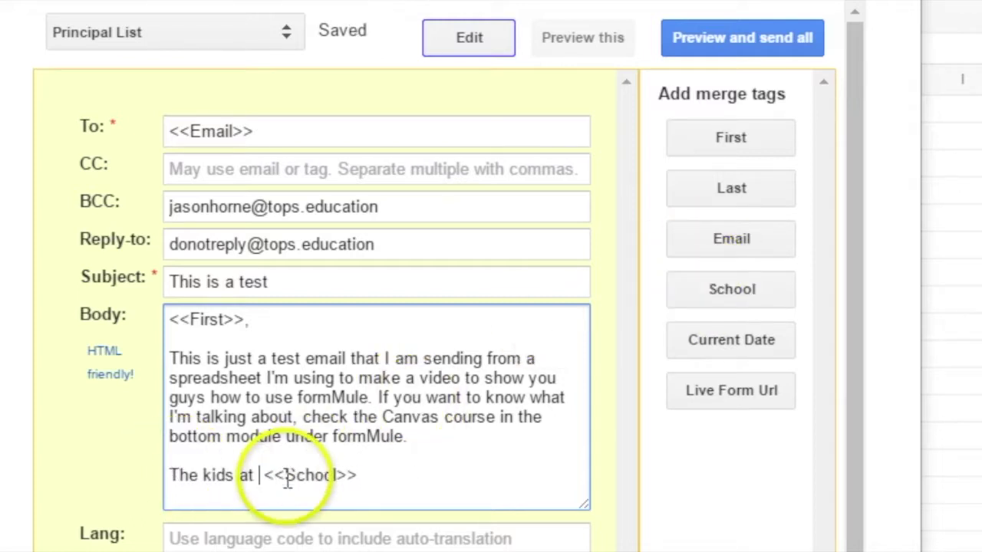
key(Delete)
text(are)
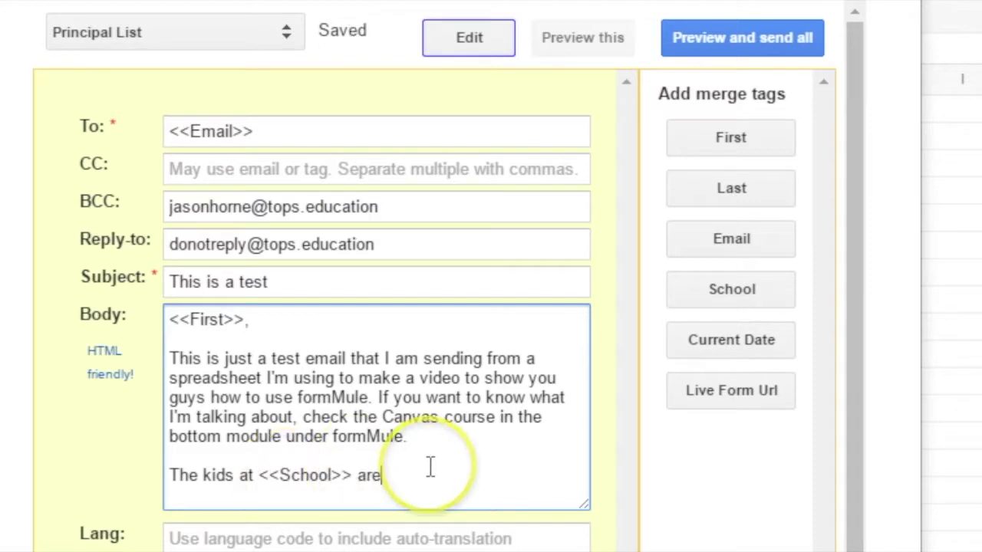
text( so lucky to have you)
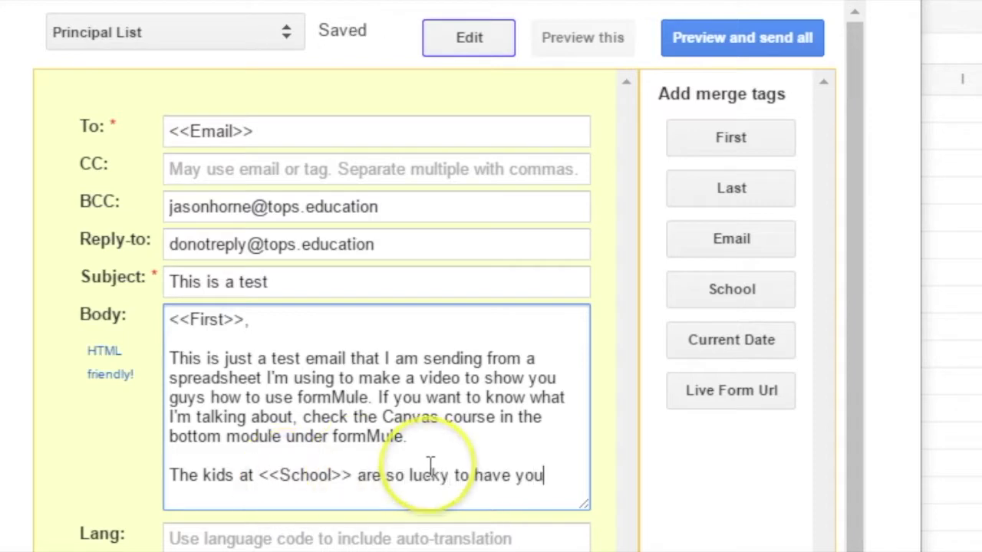
text( as a principal.)
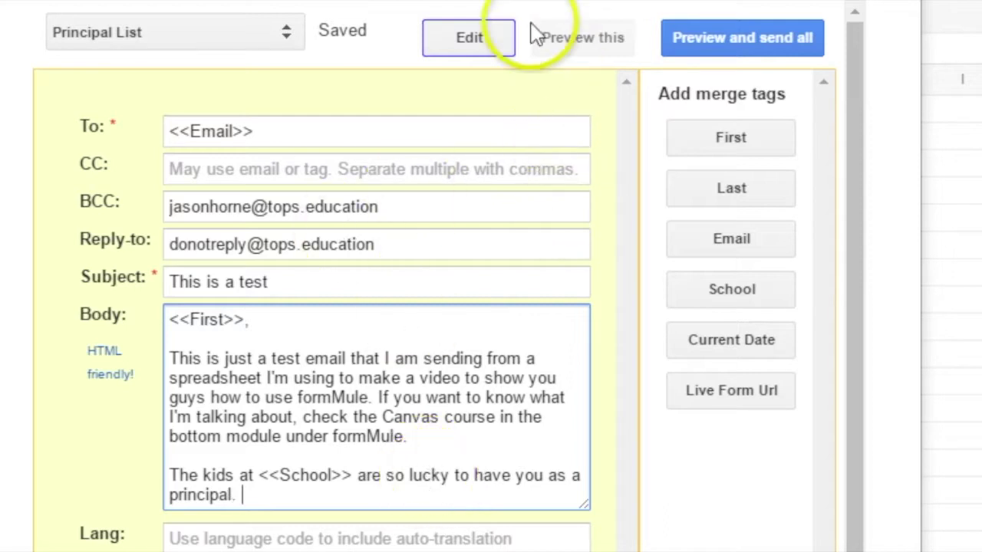
click(595, 50)
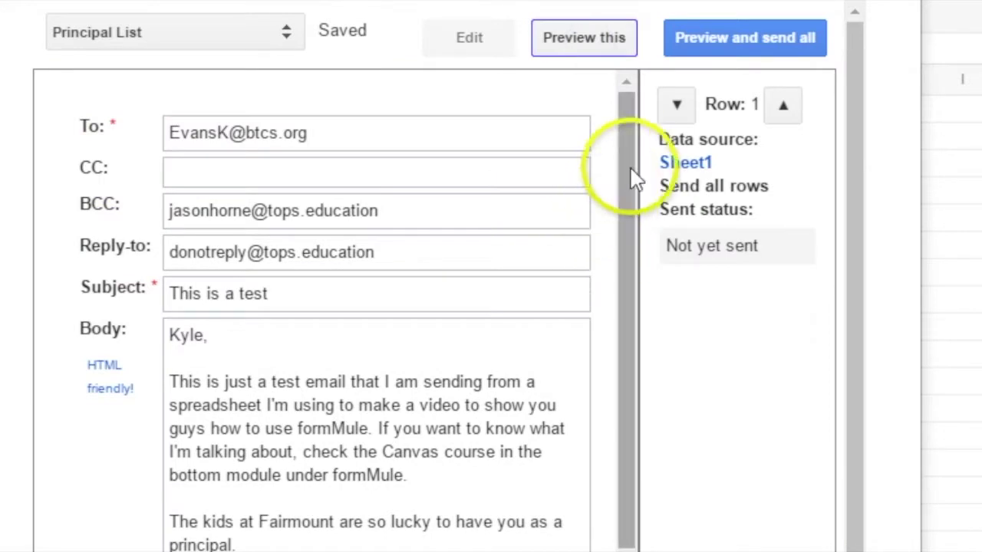
Step the formMule preview through rows 2, 3 and 4, then back to row 1.
drag(634, 178, 633, 208)
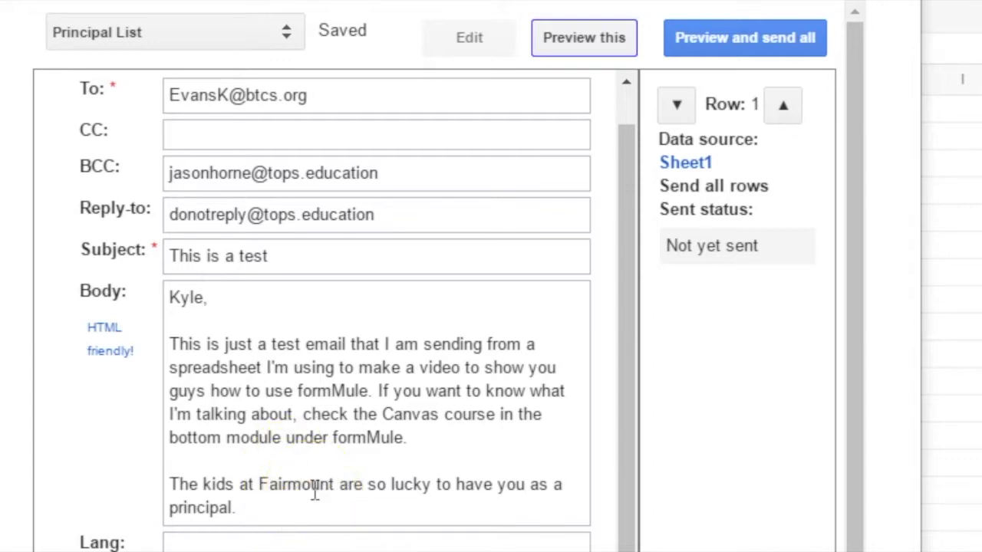
click(783, 104)
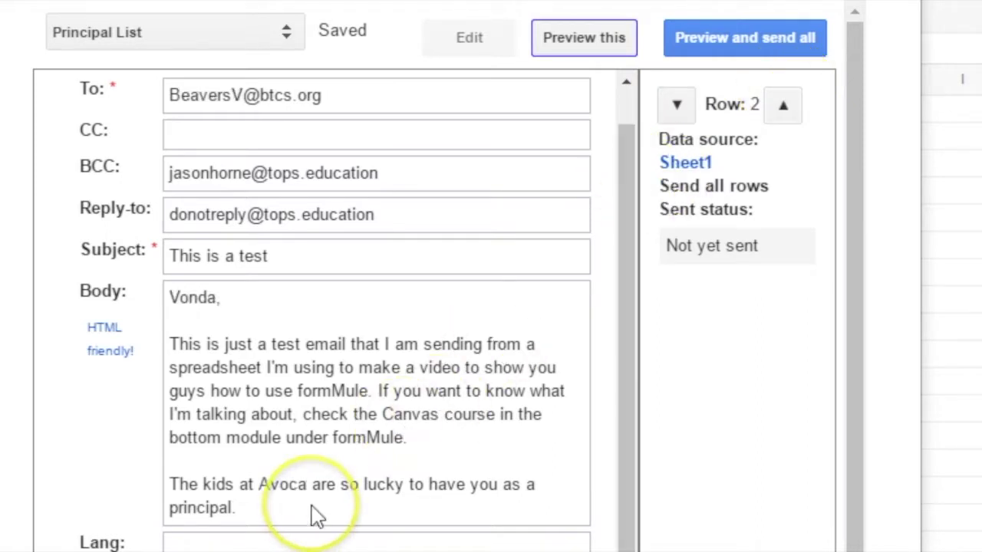
click(783, 104)
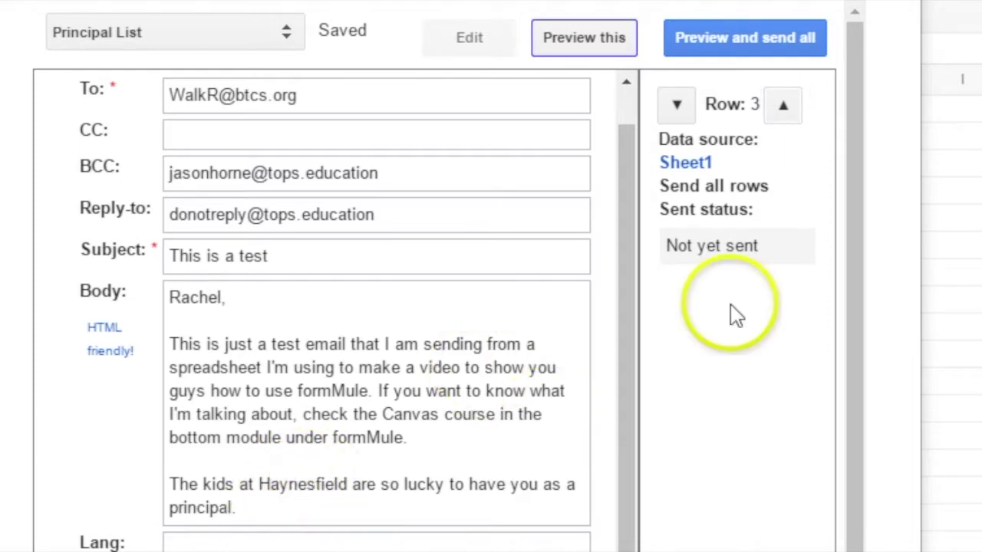
click(783, 105)
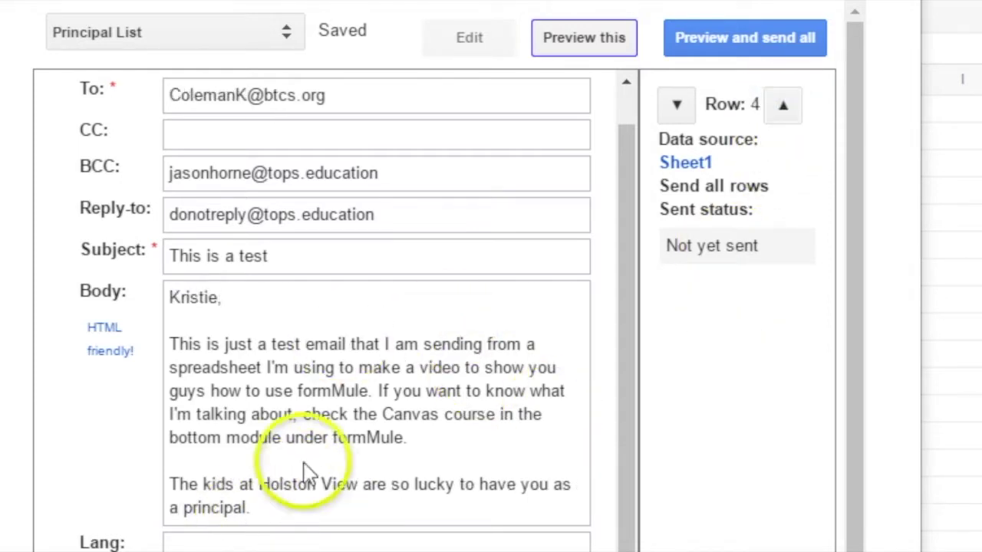
click(675, 104)
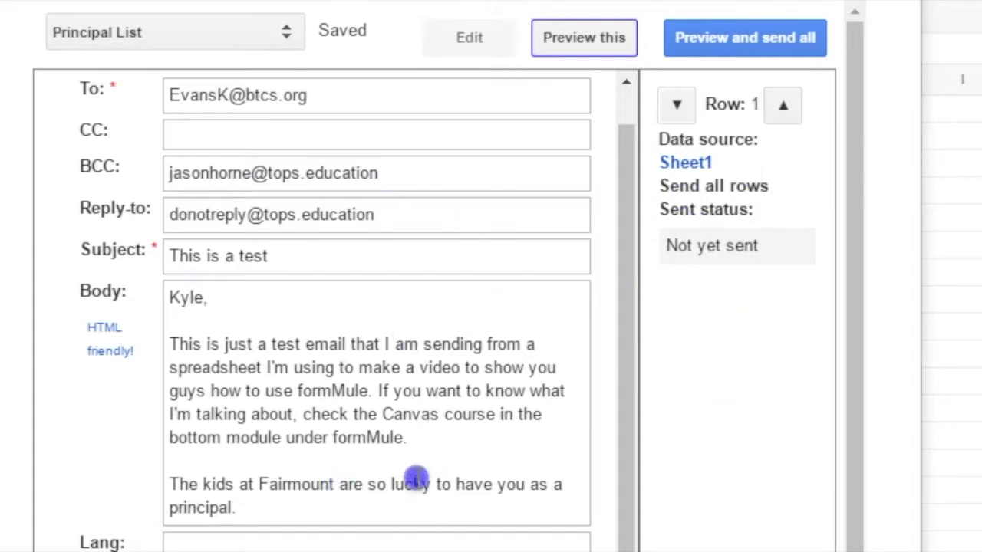
Append 'Y'all have a great break!' and a 'J' sign-off on separate lines of the body.
click(485, 34)
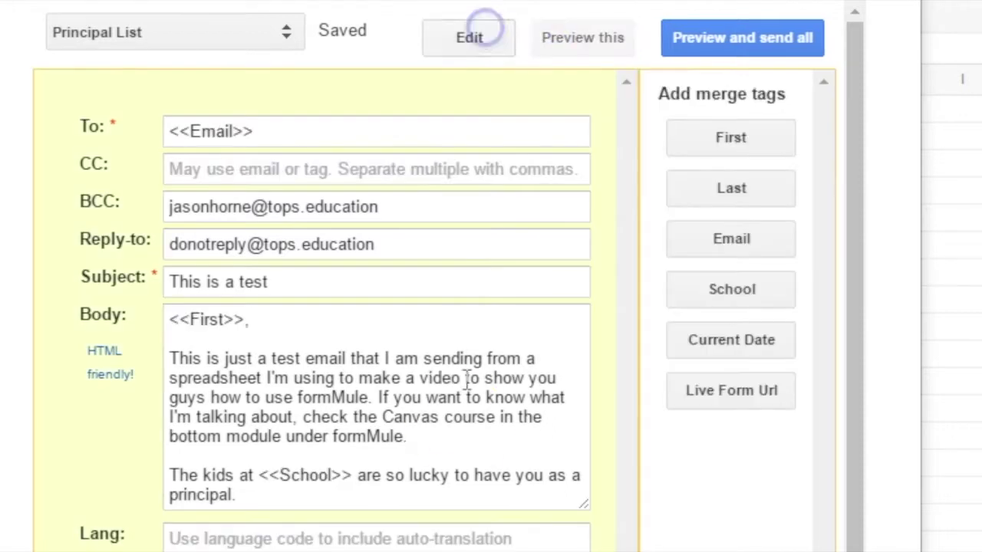
click(331, 492)
key(Return)
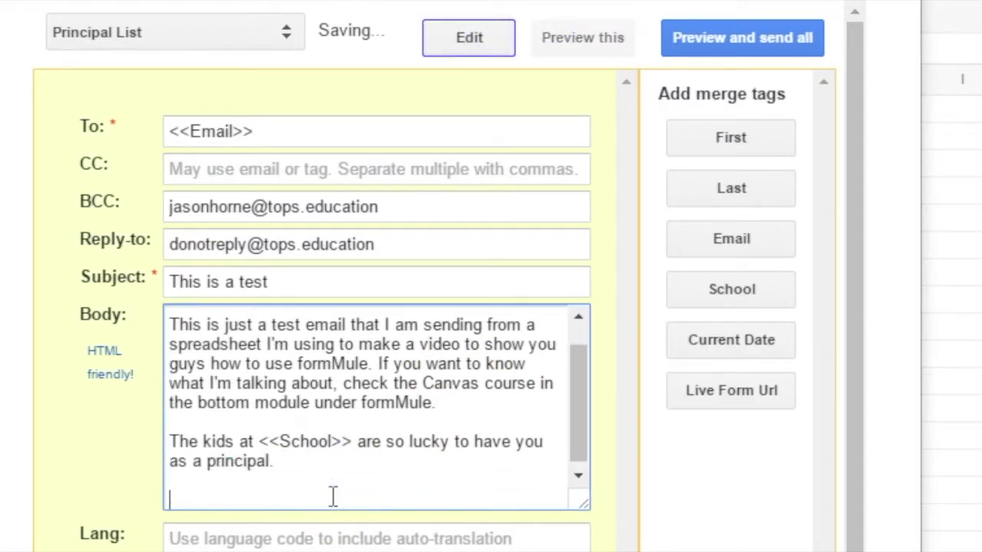
text(Y'all h)
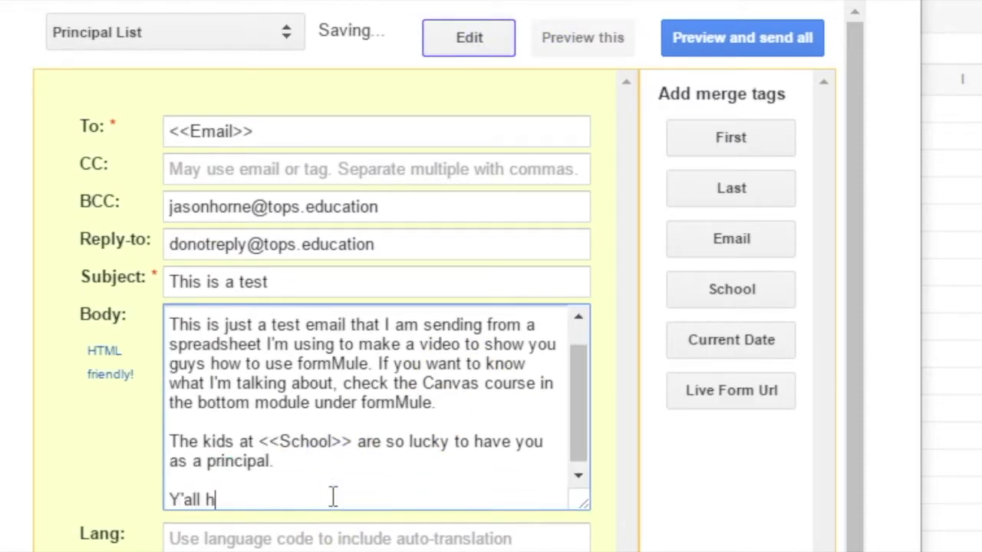
text(ave a great break!)
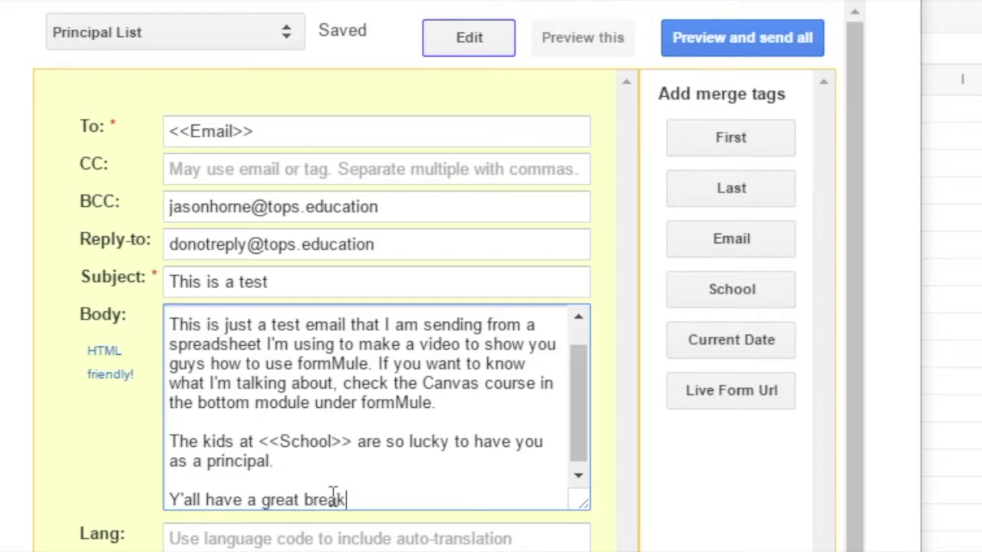
key(Return)
text(J)
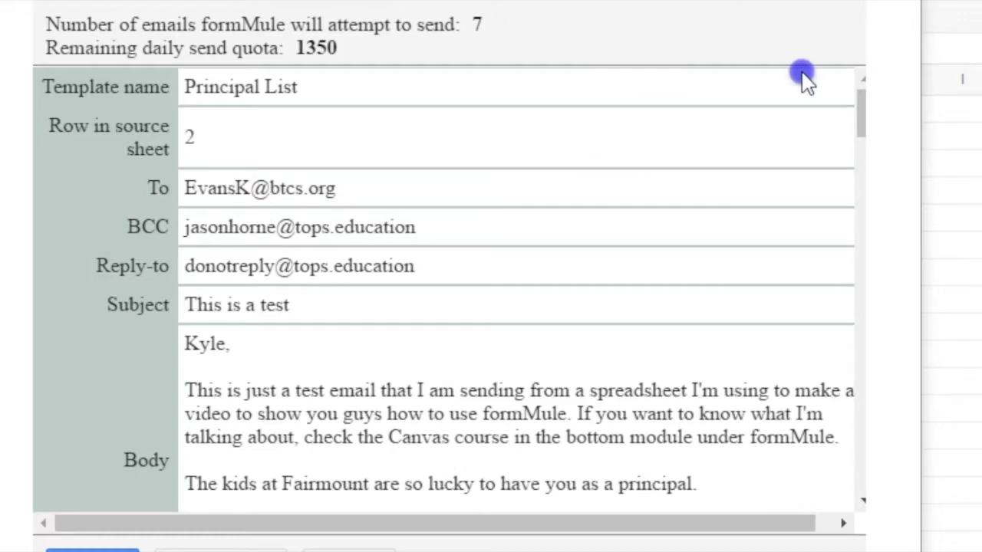
Scroll through the seven queued emails in the send-all confirmation list.
drag(859, 97, 934, 104)
drag(860, 131, 864, 221)
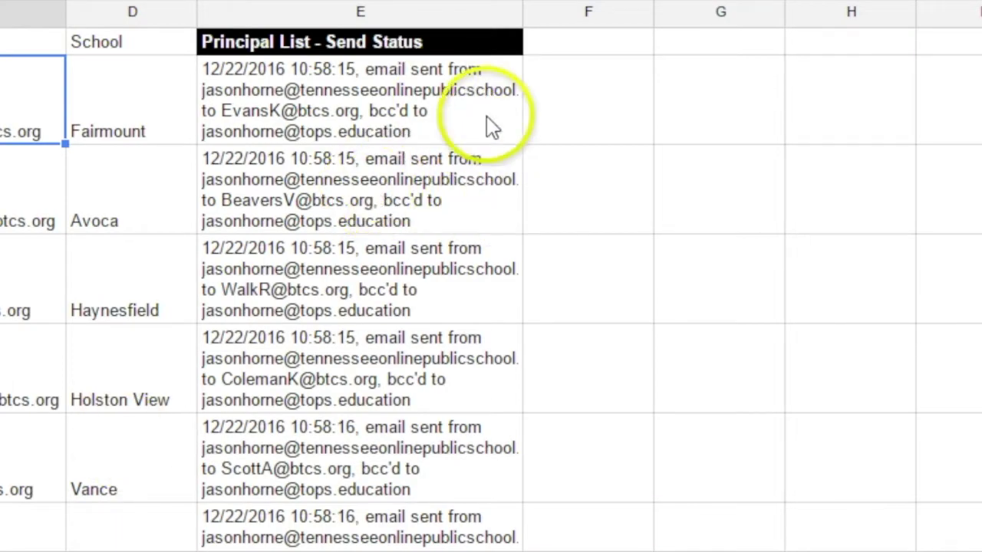
Check each row's sent timestamp in the Principal List - Send Status column.
scroll(490, 306, down, 5)
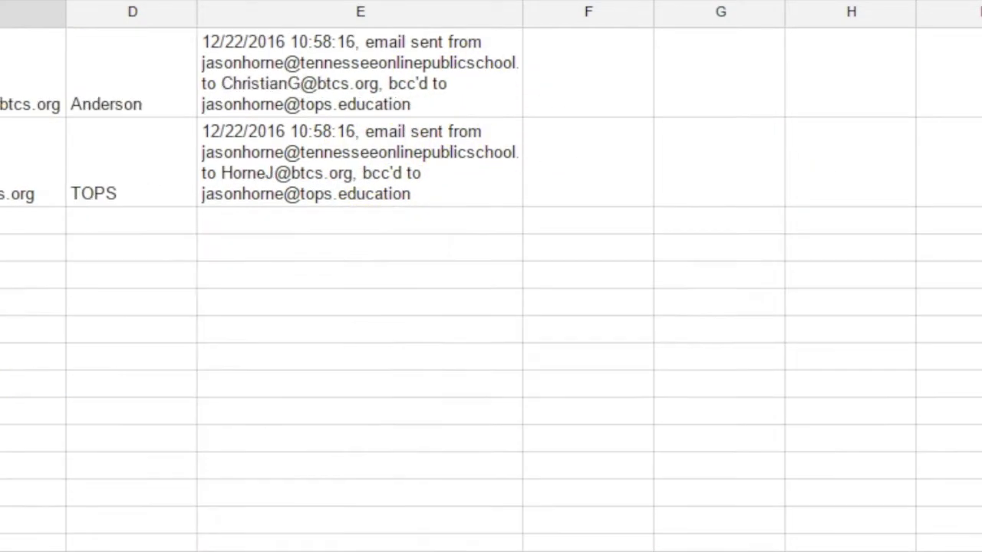
scroll(491, 306, up, 5)
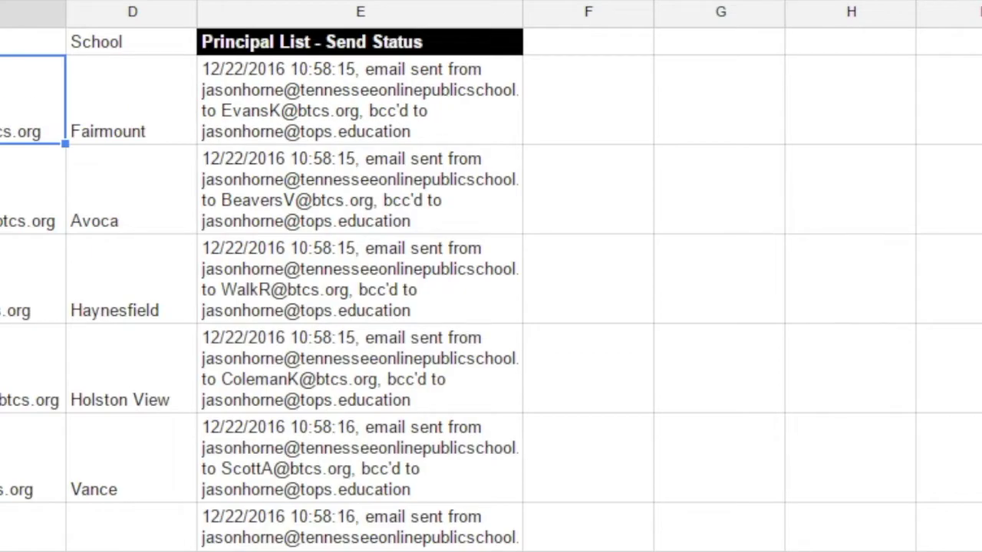
scroll(491, 307, down, 5)
scroll(490, 306, up, 5)
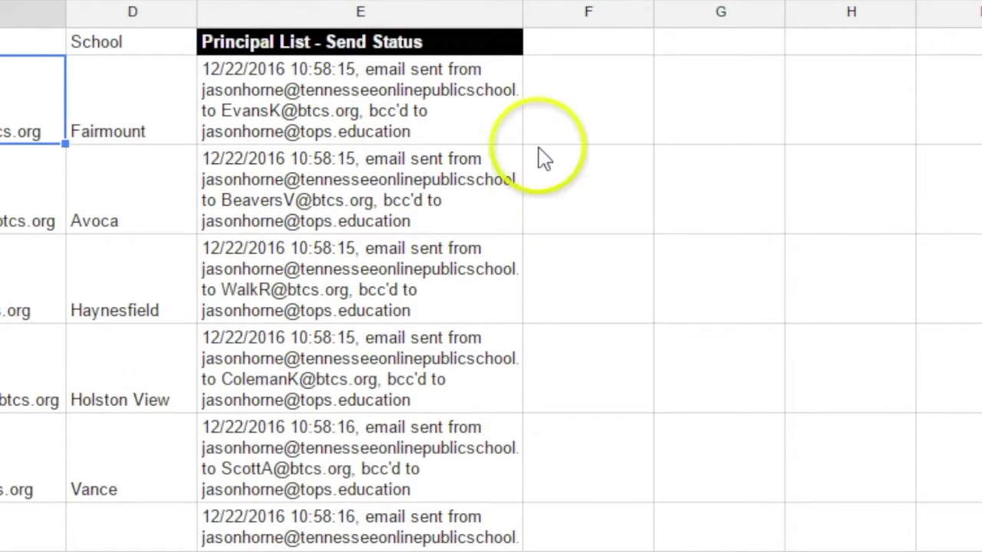
mouse_move(445, 31)
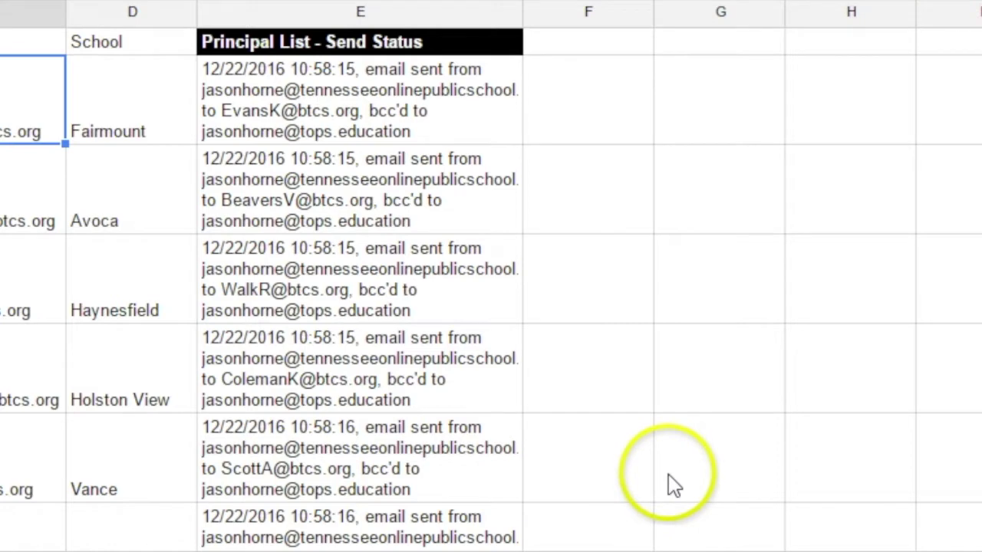